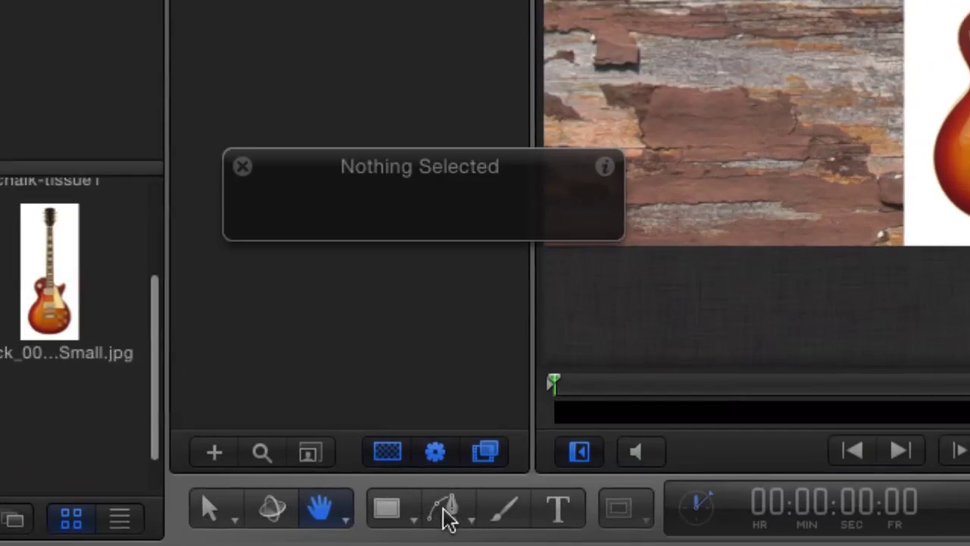
Start a Bezier path at the body's edge and run it up the neck to the headstock
click(446, 509)
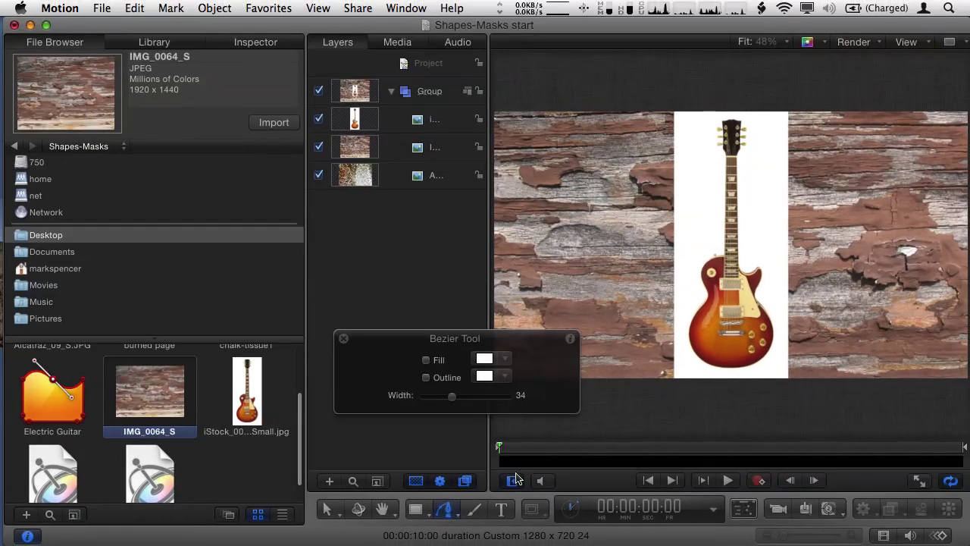
drag(718, 255, 954, 255)
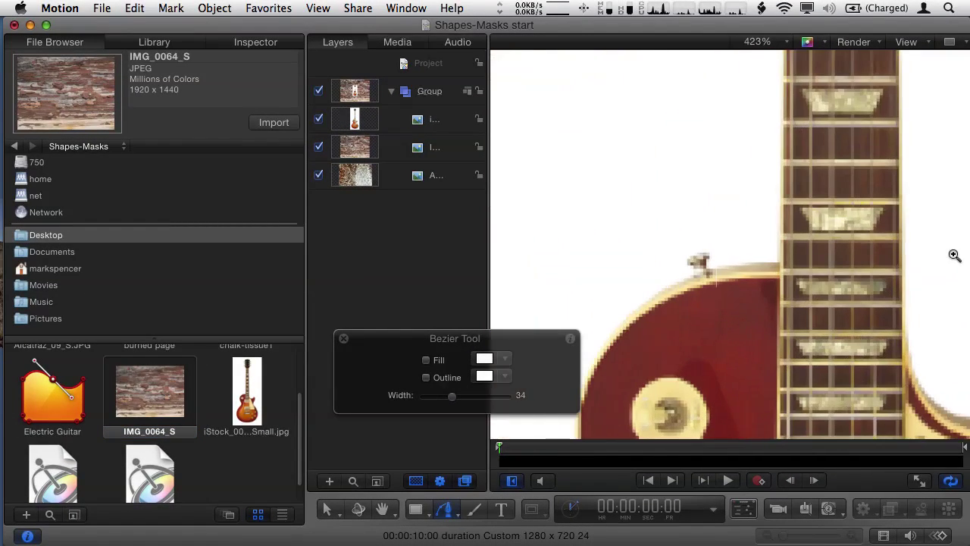
click(779, 264)
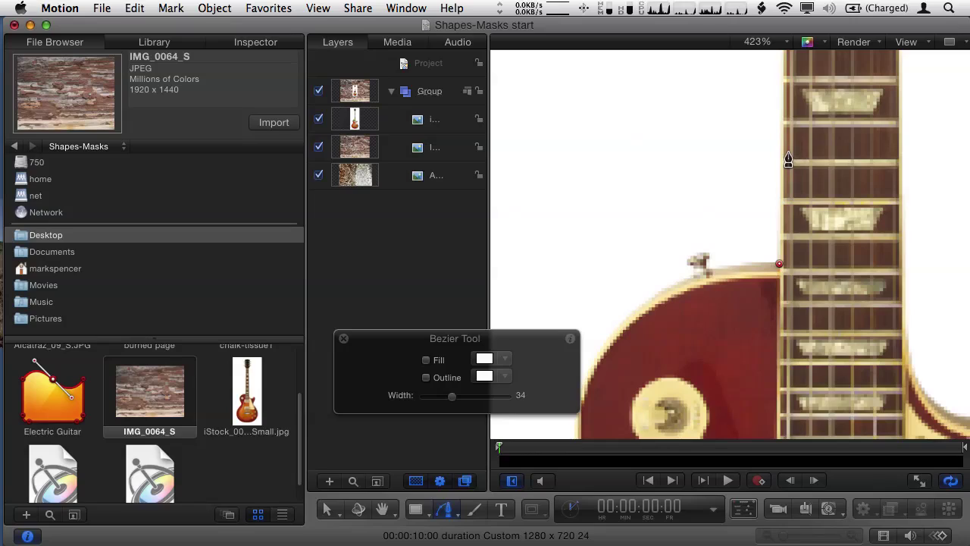
key(h)
drag(793, 148, 767, 413)
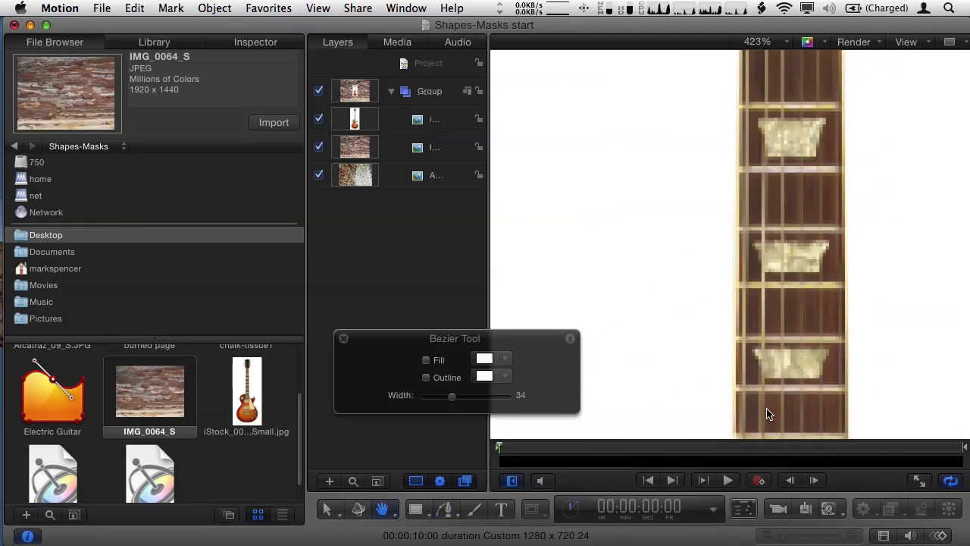
drag(766, 147, 758, 336)
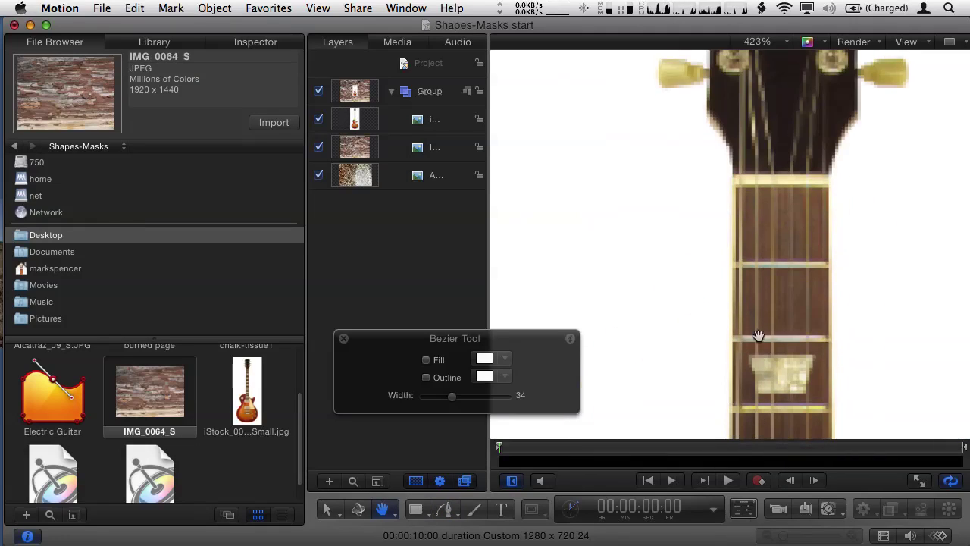
click(731, 172)
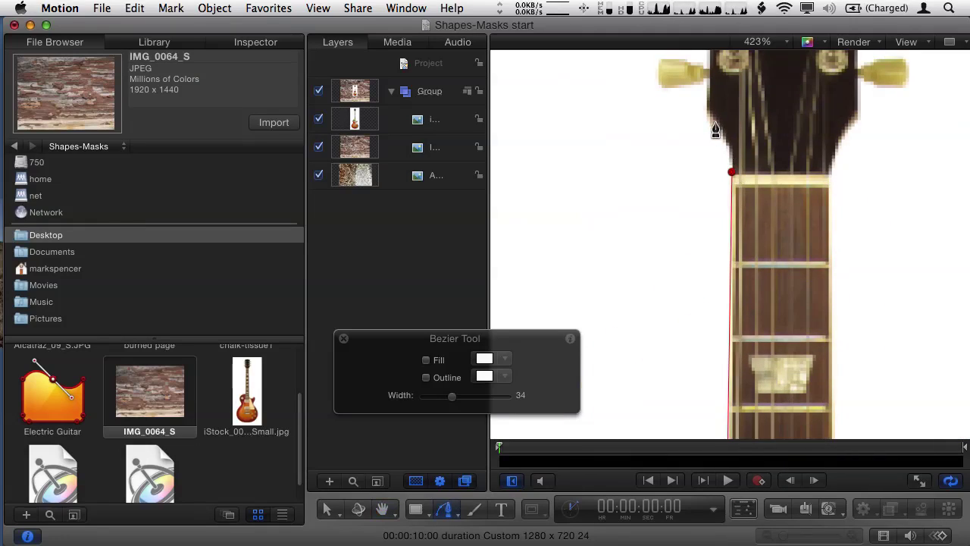
drag(706, 118, 686, 112)
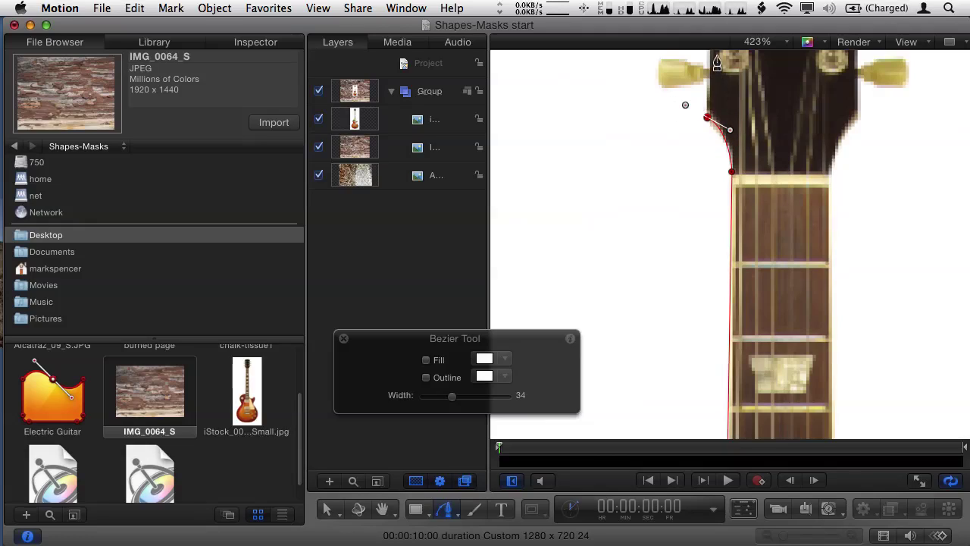
Trace the path around the lowest left tuning peg and curve the headstock corner
click(705, 78)
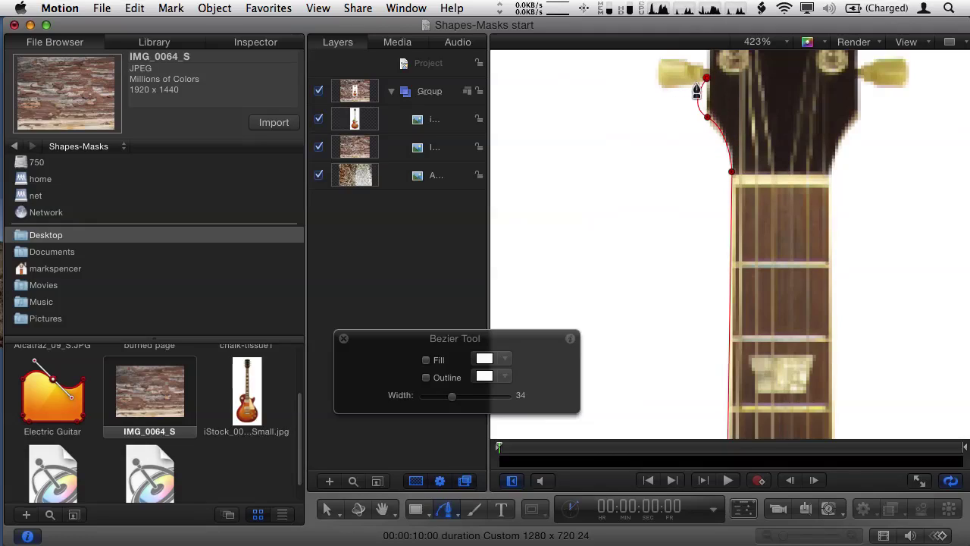
drag(696, 83, 668, 89)
click(658, 83)
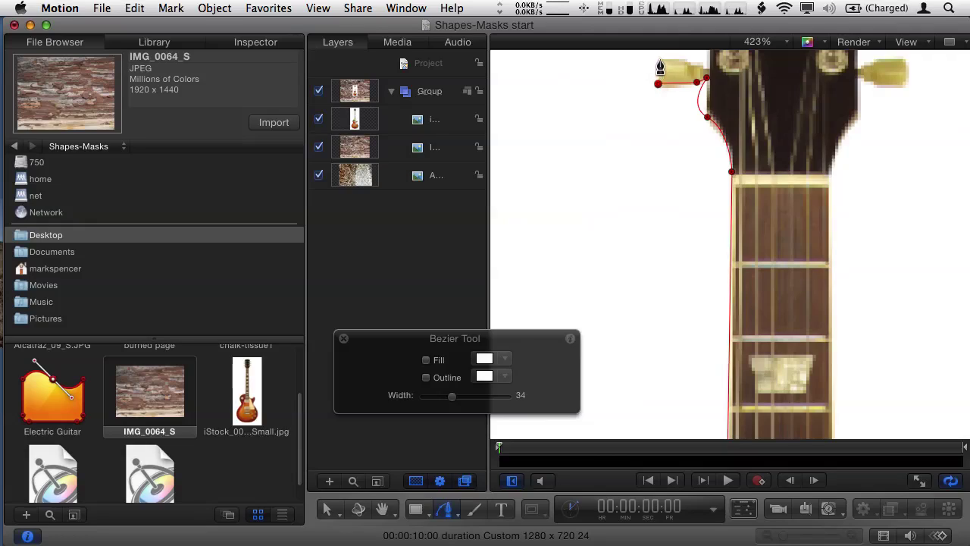
click(660, 59)
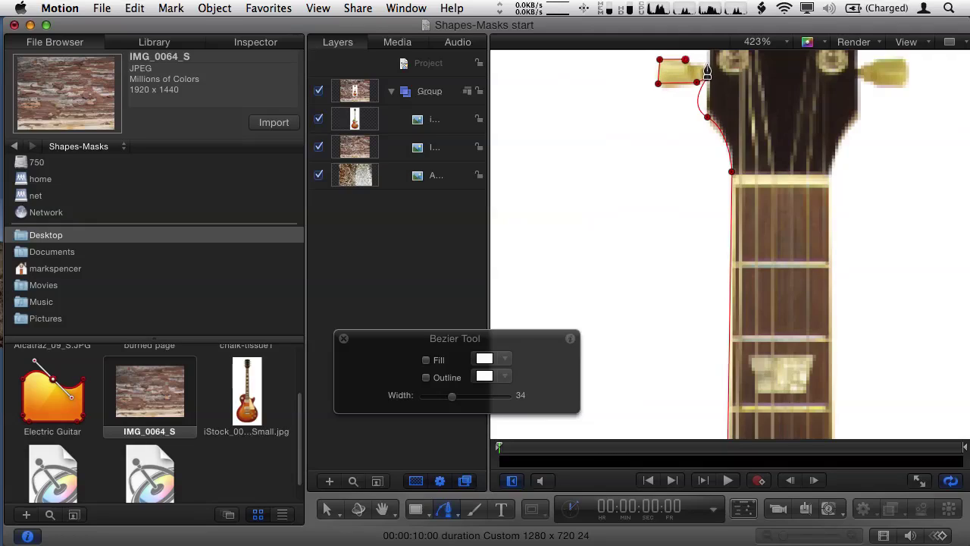
click(706, 64)
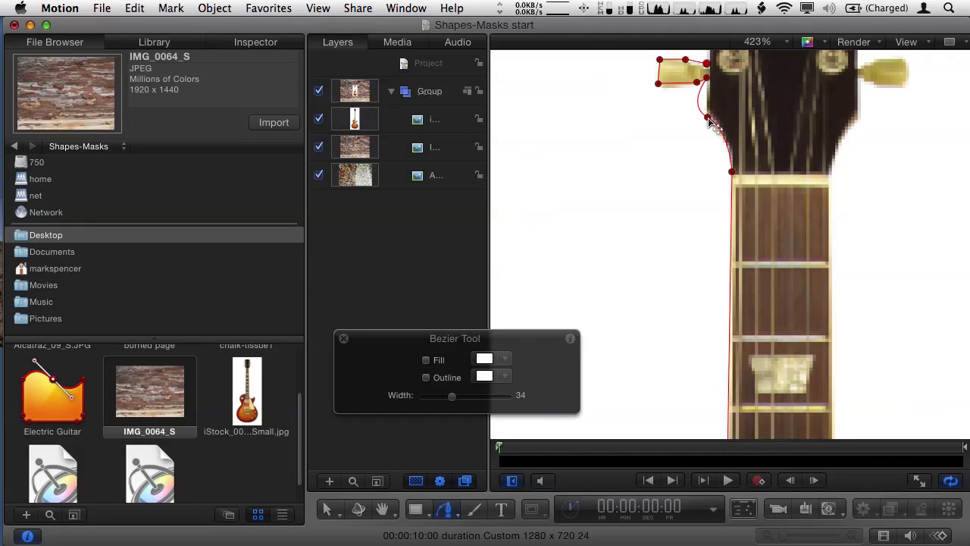
mouse_move(708, 120)
mouse_down()
mouse_move(690, 102)
mouse_move(685, 112)
mouse_move(704, 103)
mouse_up()
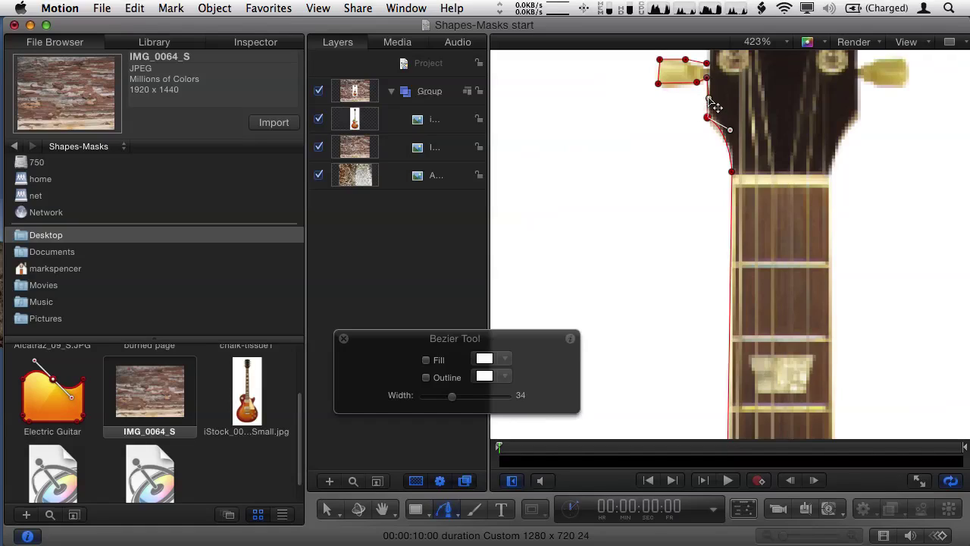
drag(739, 139, 741, 141)
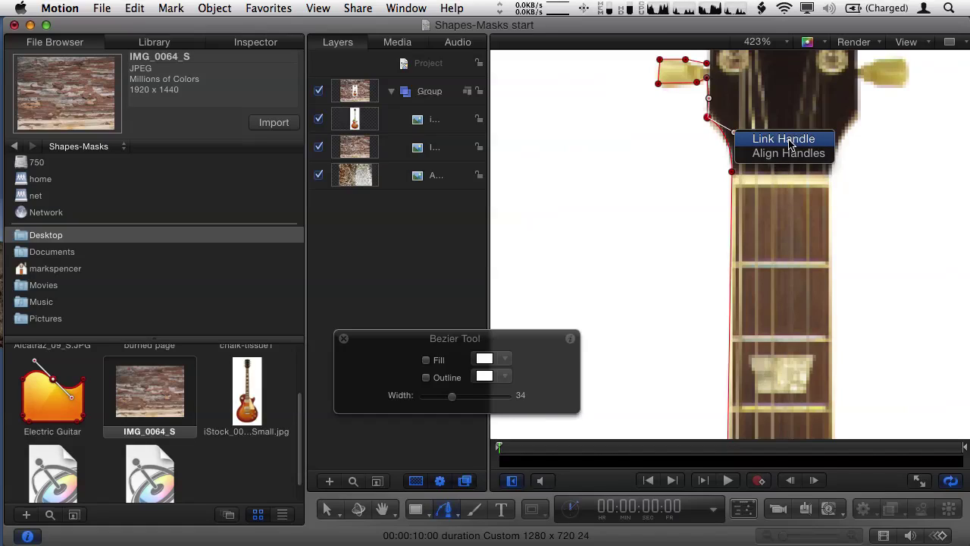
Give the headstock-corner point aligned handles, refine its curve, and bring the whole headstock into view
click(790, 144)
drag(734, 133, 736, 131)
right_click(736, 131)
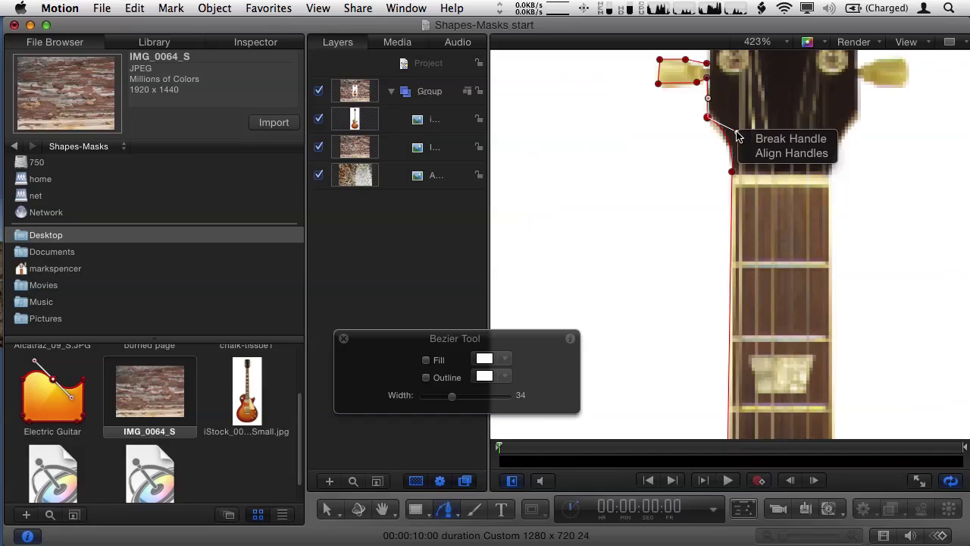
click(778, 144)
drag(737, 137, 739, 131)
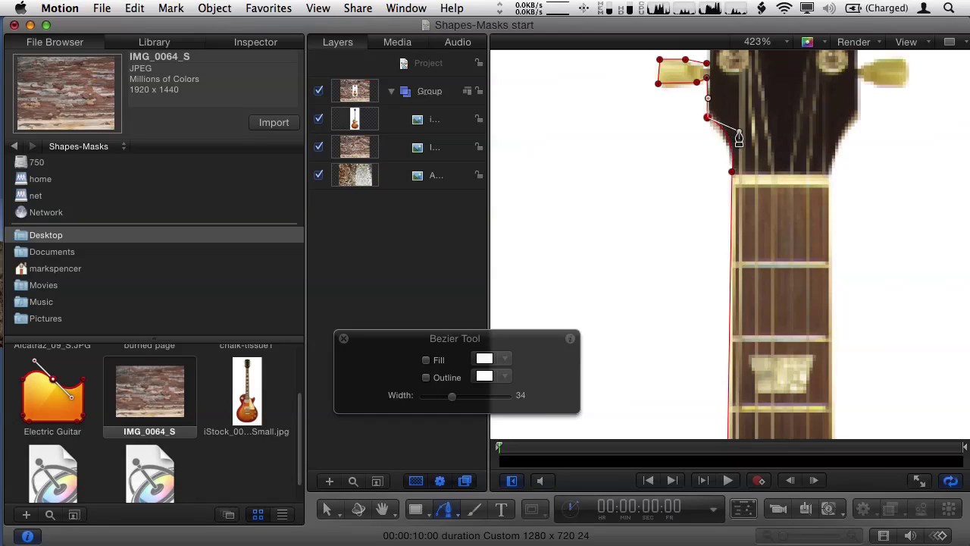
right_click(739, 131)
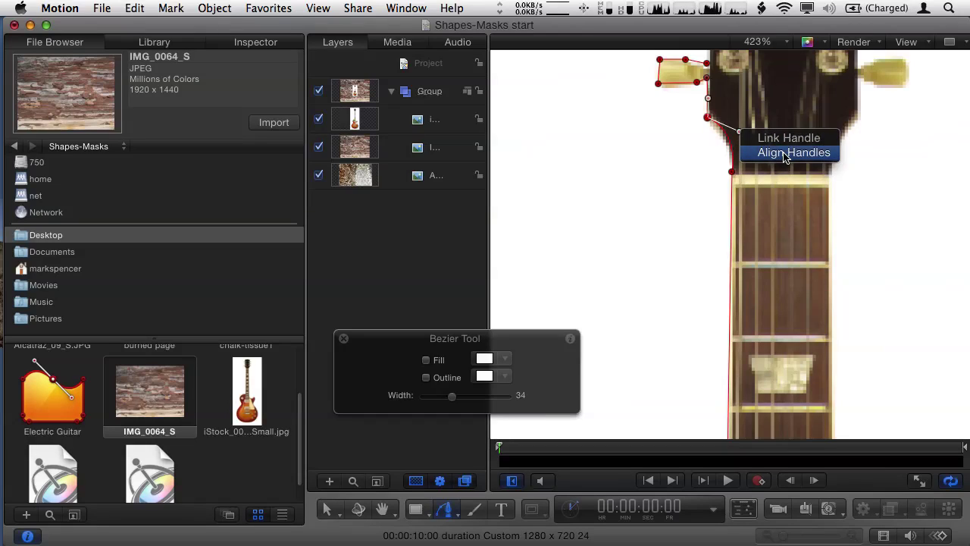
click(784, 152)
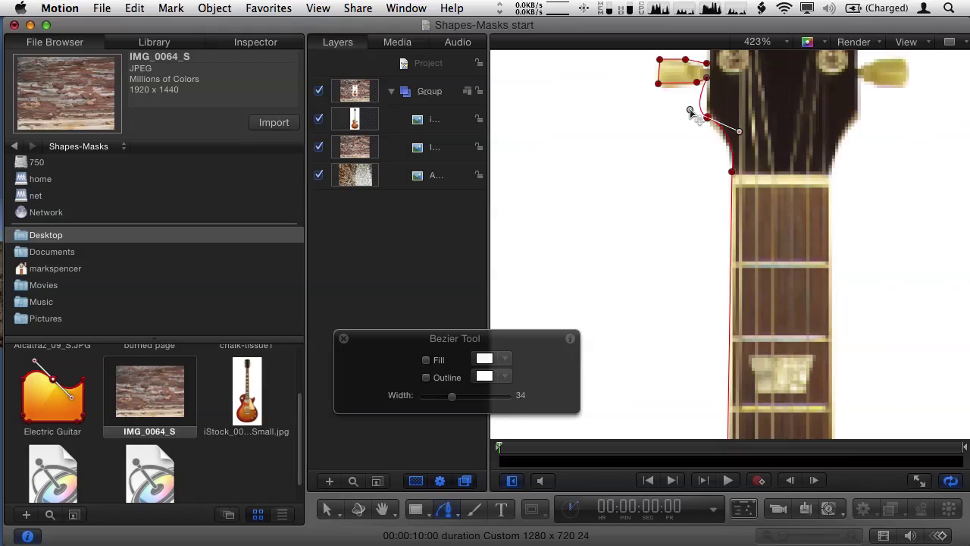
drag(689, 112, 703, 101)
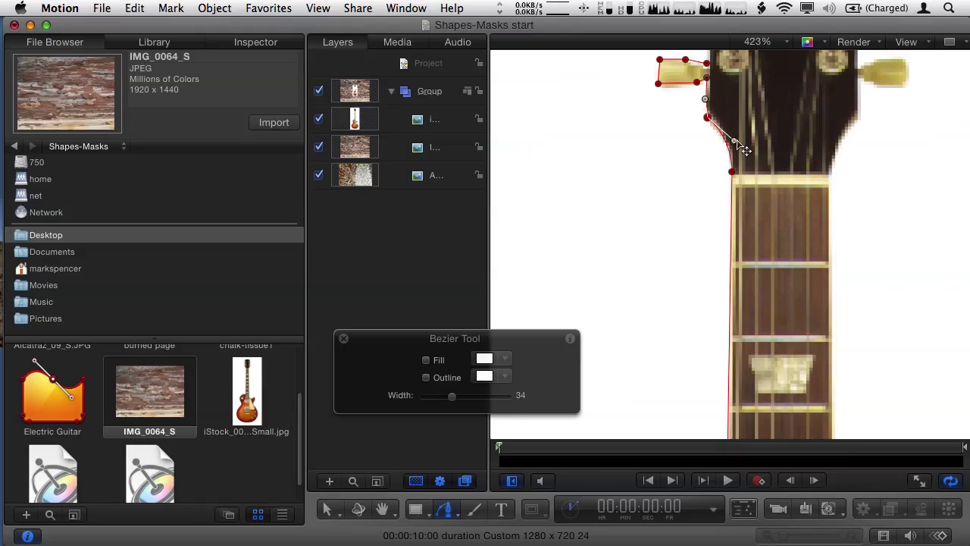
drag(656, 123, 658, 291)
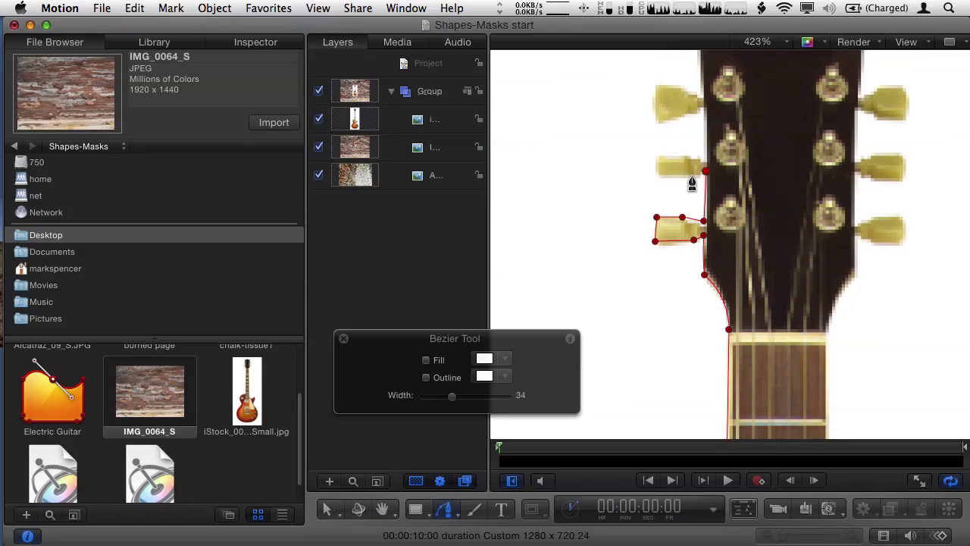
Add points around the second tuning peg and up the headstock edge, then finish the shape
click(691, 174)
click(658, 173)
click(662, 158)
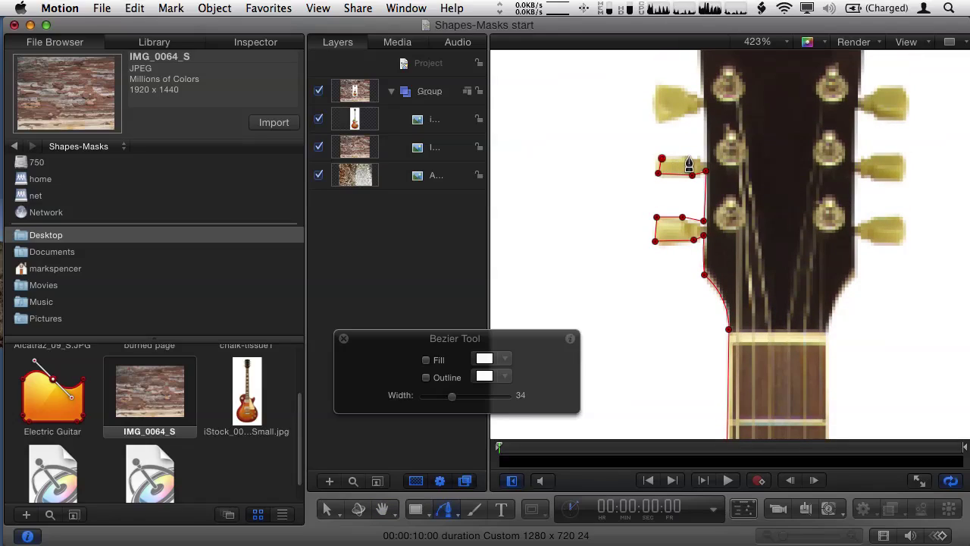
click(689, 156)
click(703, 159)
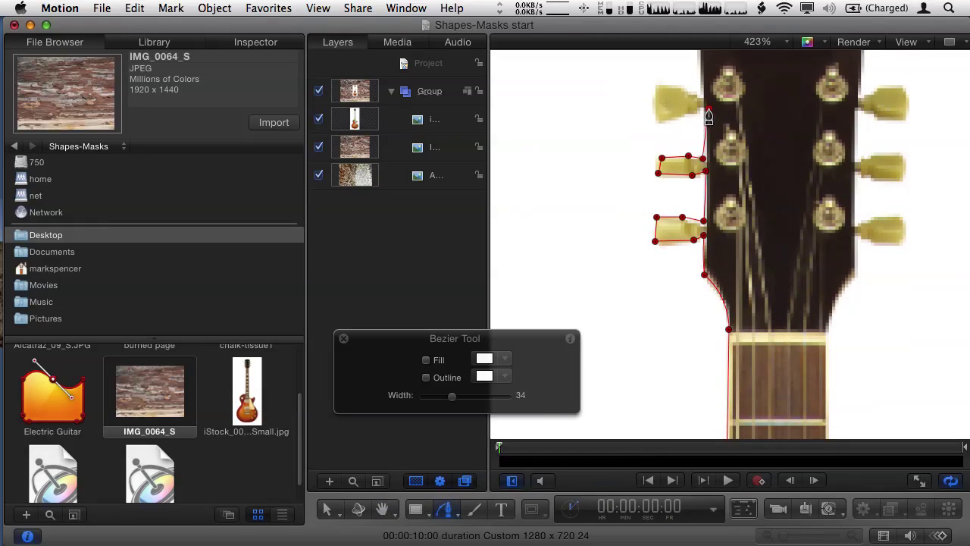
click(708, 109)
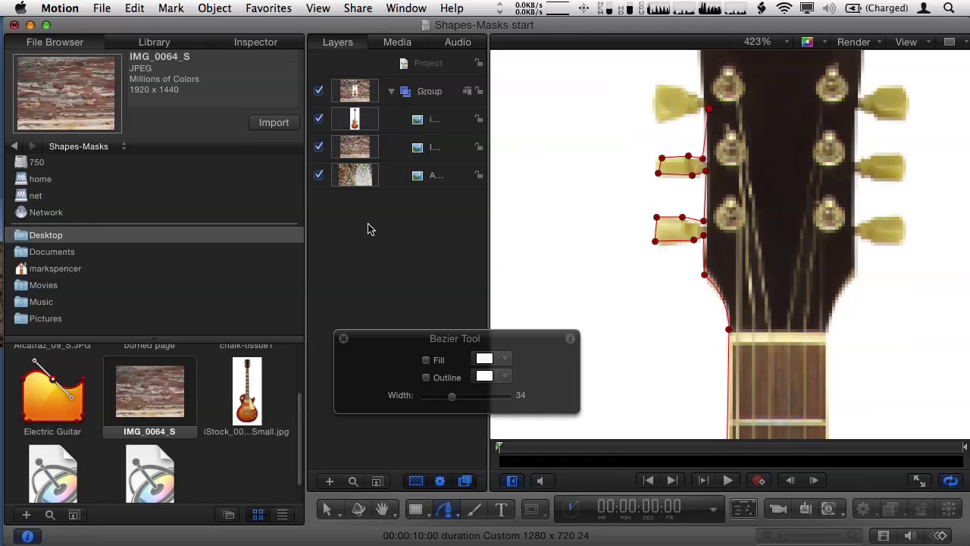
key(Return)
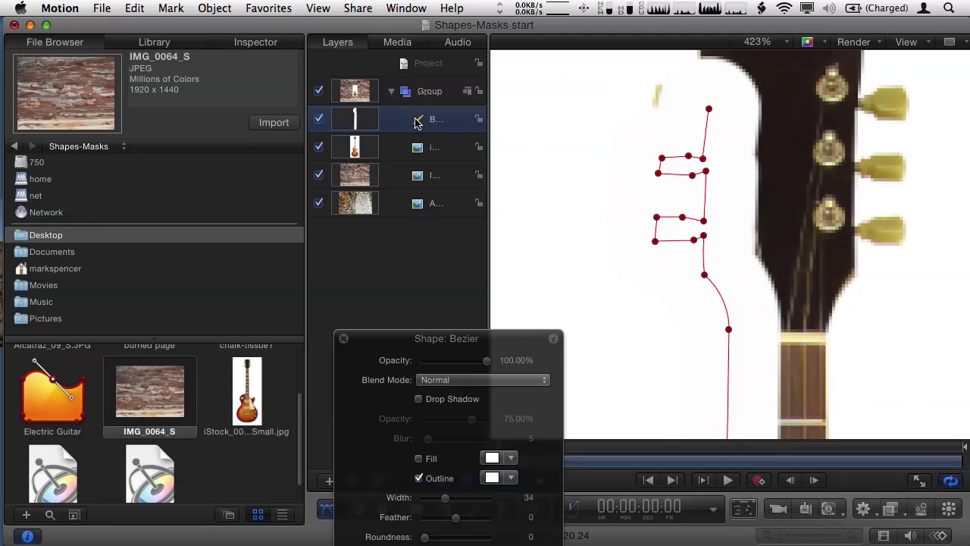
click(429, 94)
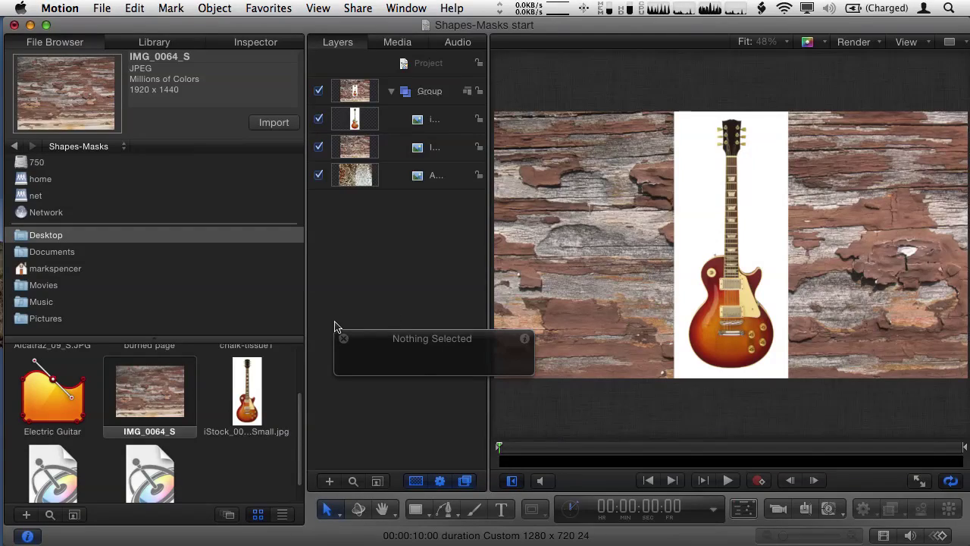
Preview the Electric Guitar shape file in the File Browser and bring it into the project
scroll(278, 353, up, 2)
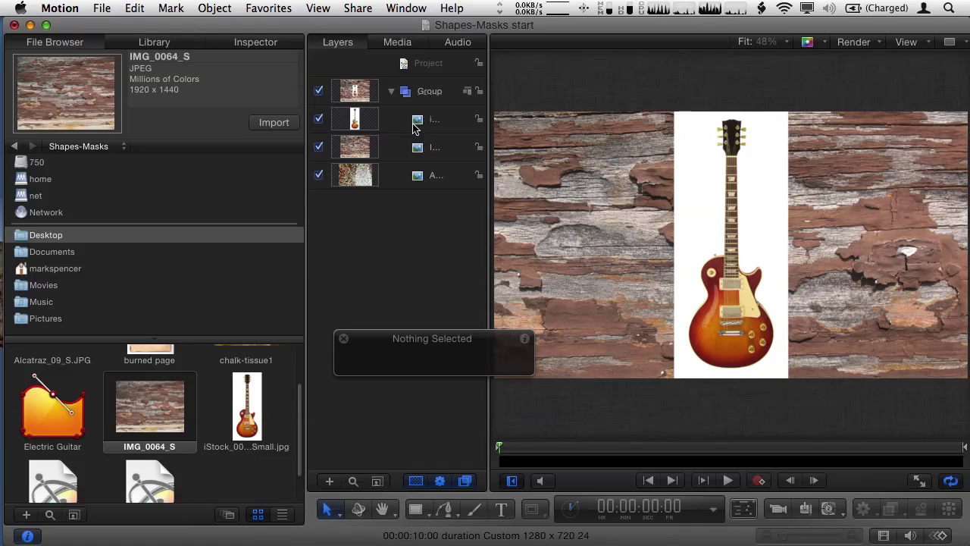
scroll(83, 386, down, 2)
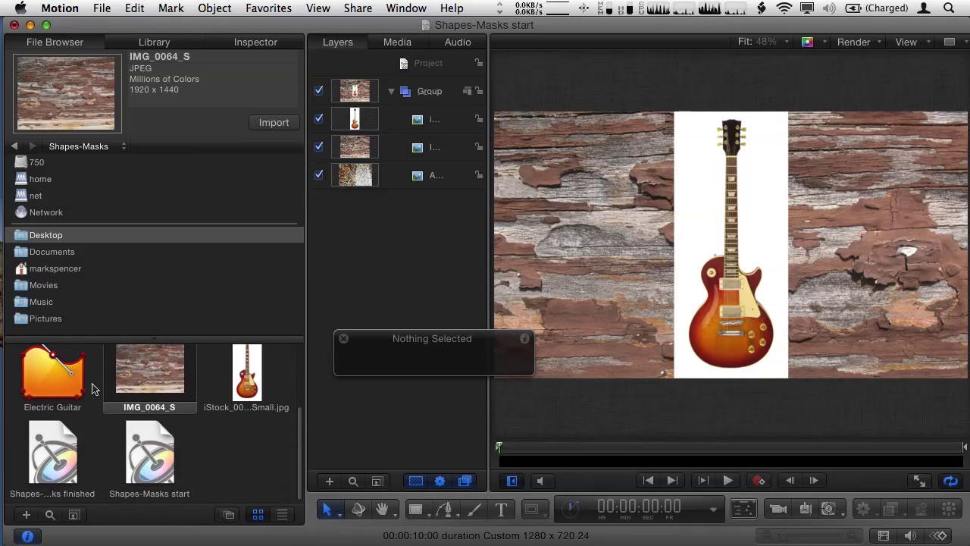
click(46, 389)
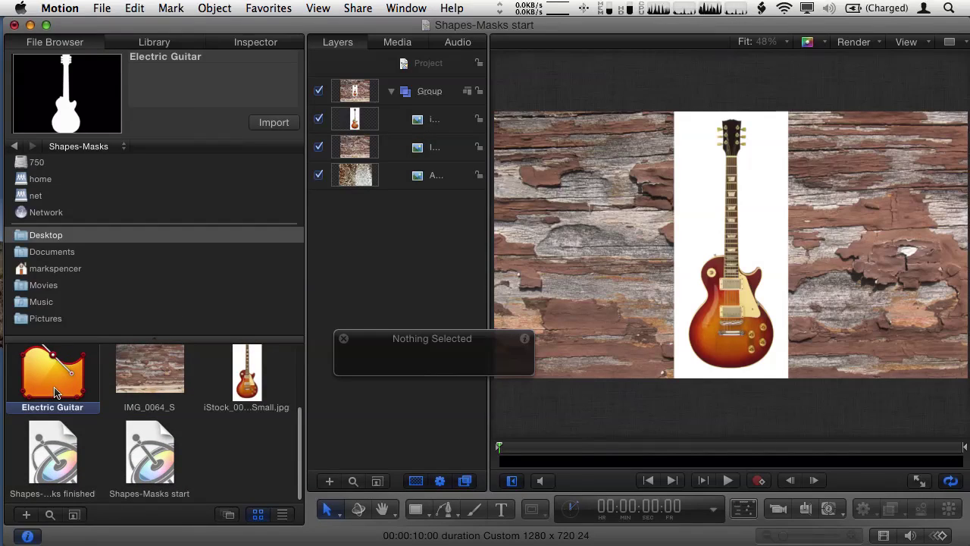
mouse_move(78, 97)
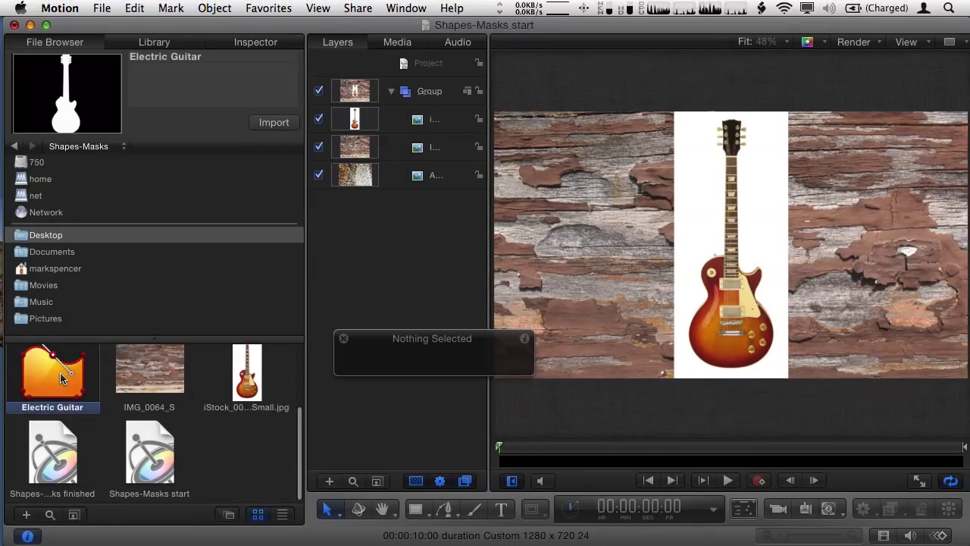
click(274, 122)
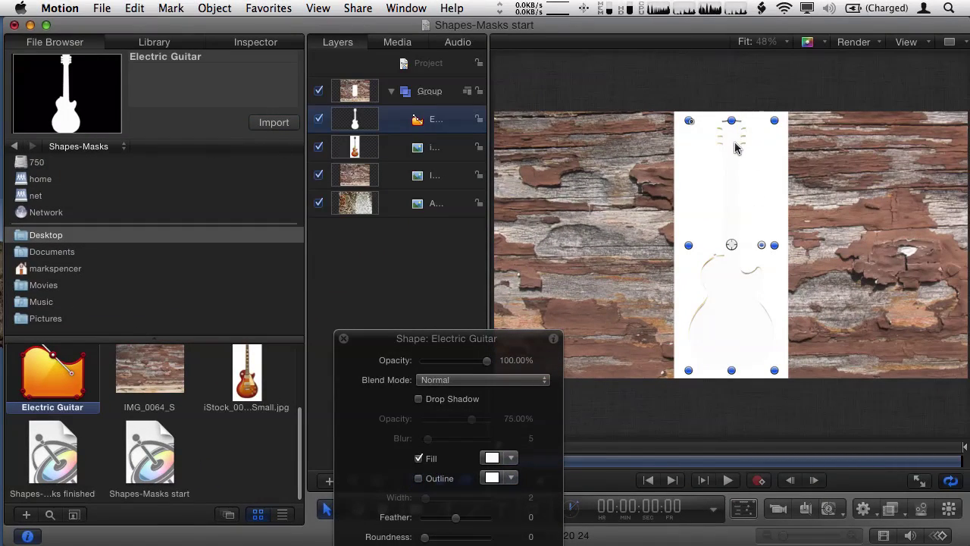
Fill the Electric Guitar shape magenta and toggle its visibility to compare it with the photo
click(509, 462)
click(565, 397)
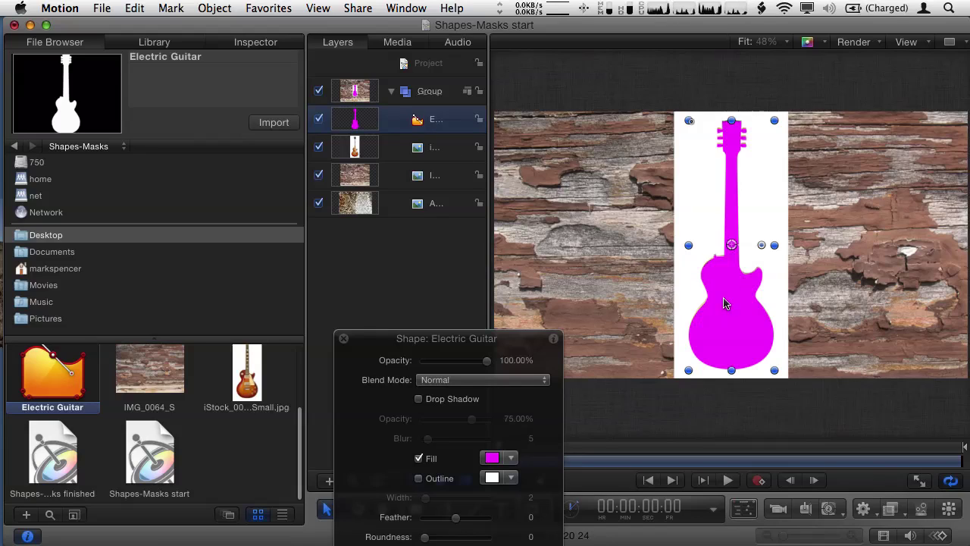
click(319, 119)
click(428, 154)
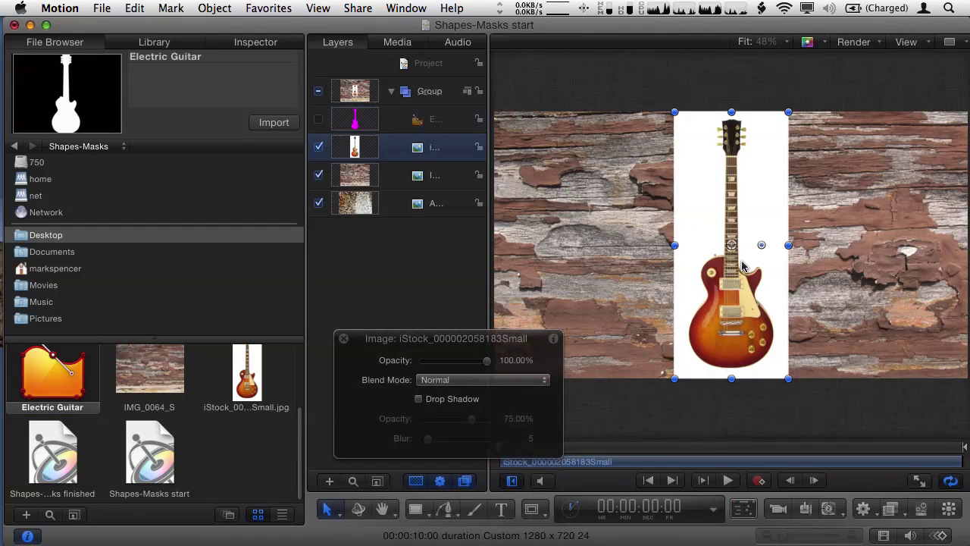
click(318, 120)
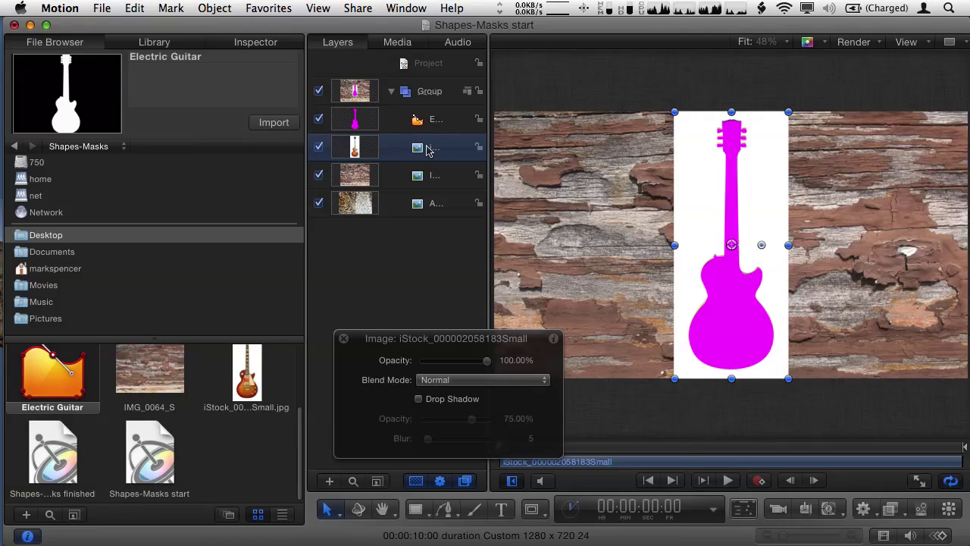
click(215, 8)
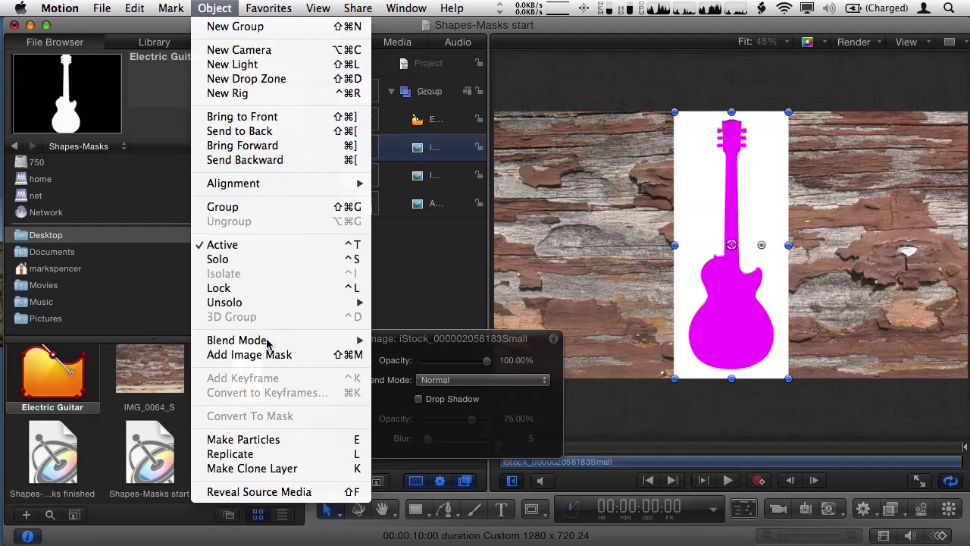
Try an image mask on the guitar photo sourced from the Electric Guitar shape, then re-enable the shape
click(475, 154)
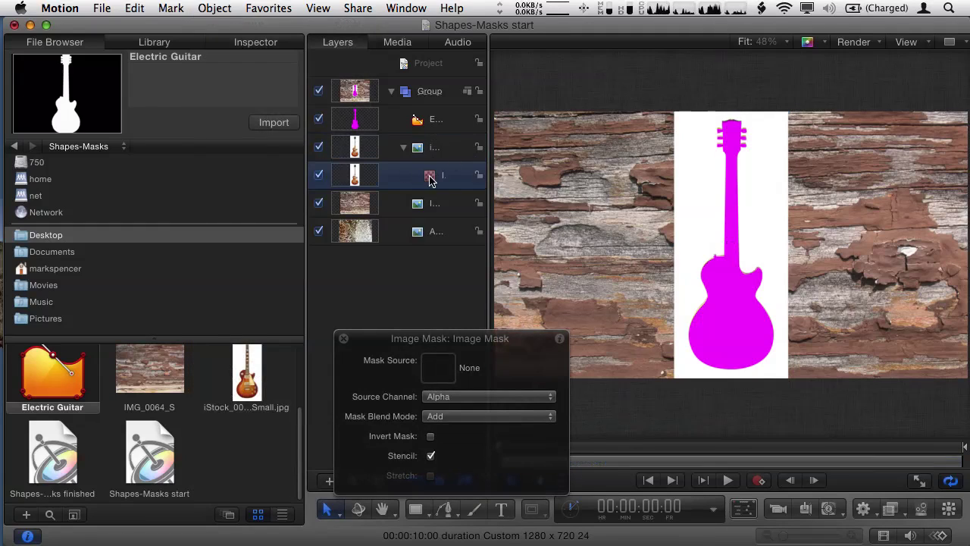
drag(421, 130, 429, 176)
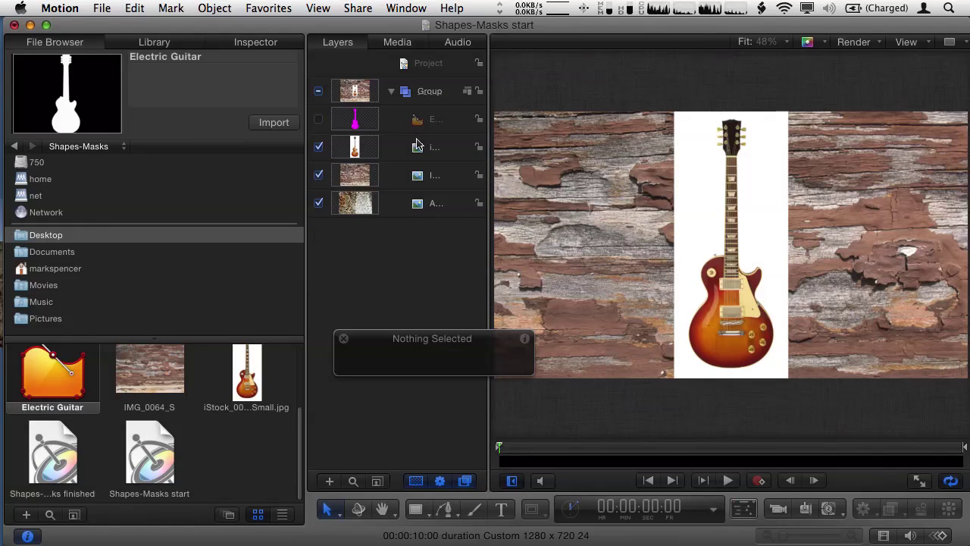
click(416, 144)
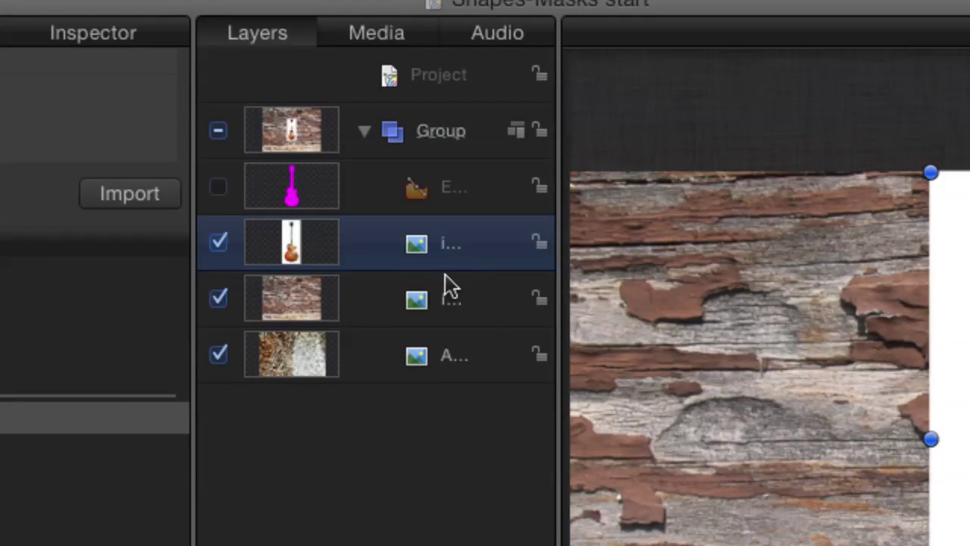
click(217, 188)
Make the Electric Guitar shape layer a mask of the guitar photo layer
click(422, 199)
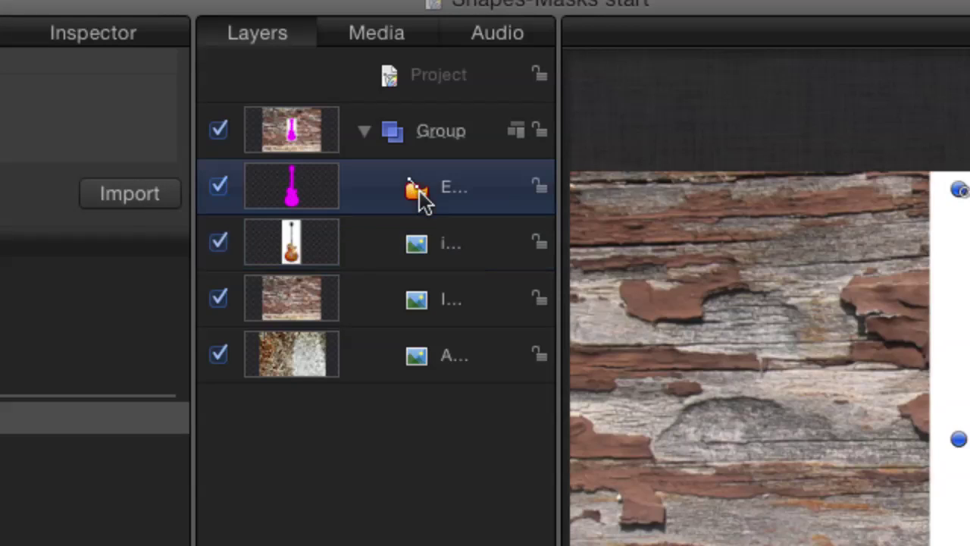
drag(419, 199, 422, 244)
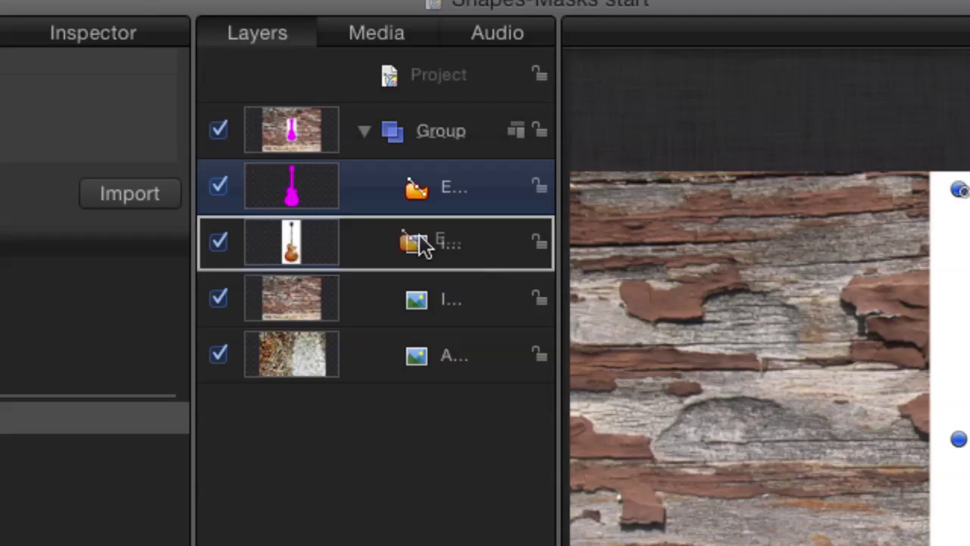
drag(422, 244, 424, 248)
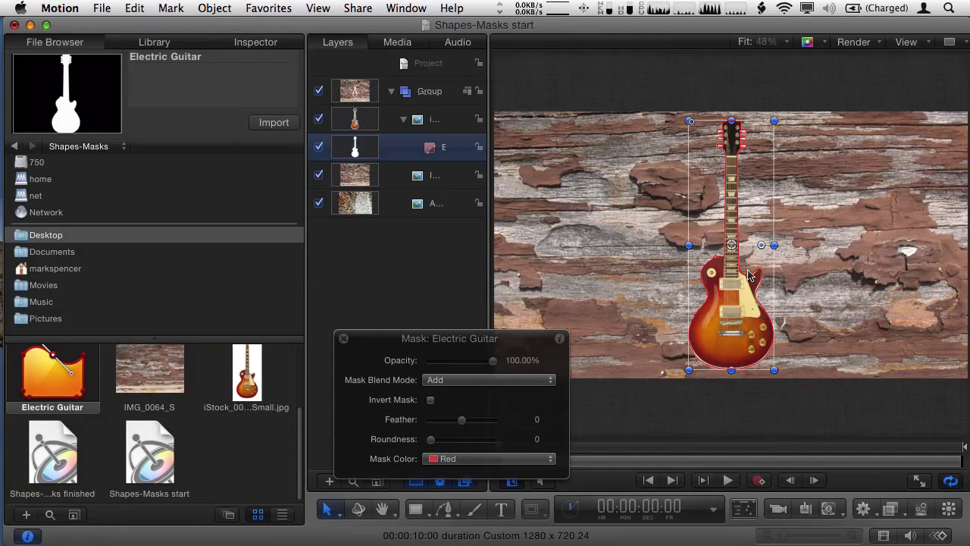
click(429, 125)
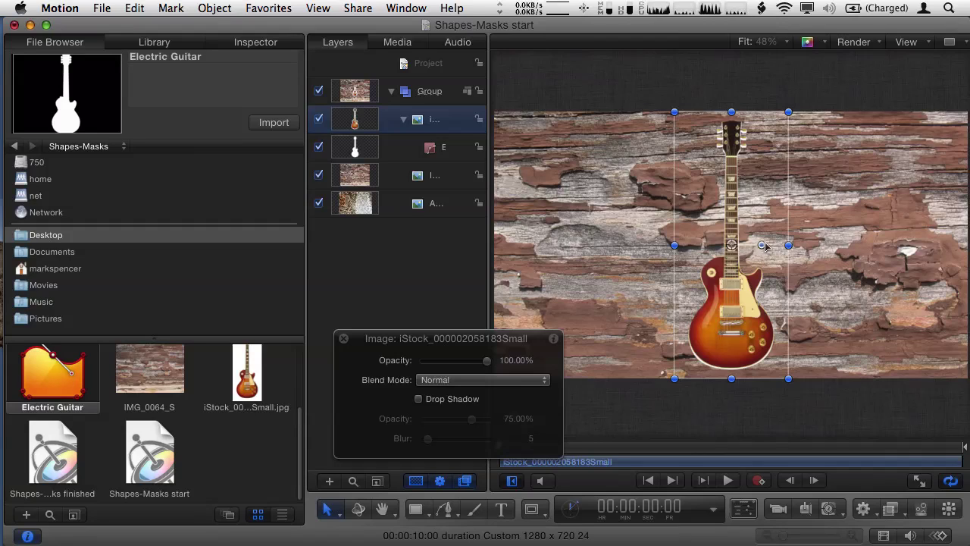
Rotate the photo about 28° clockwise, scale it down, and enlarge its mask to about 147%
drag(762, 246, 757, 259)
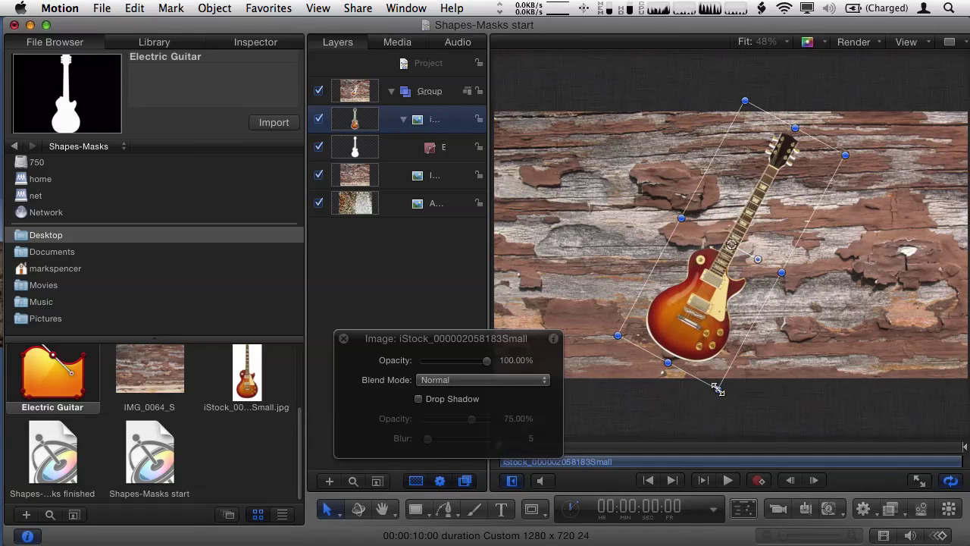
drag(715, 386, 720, 370)
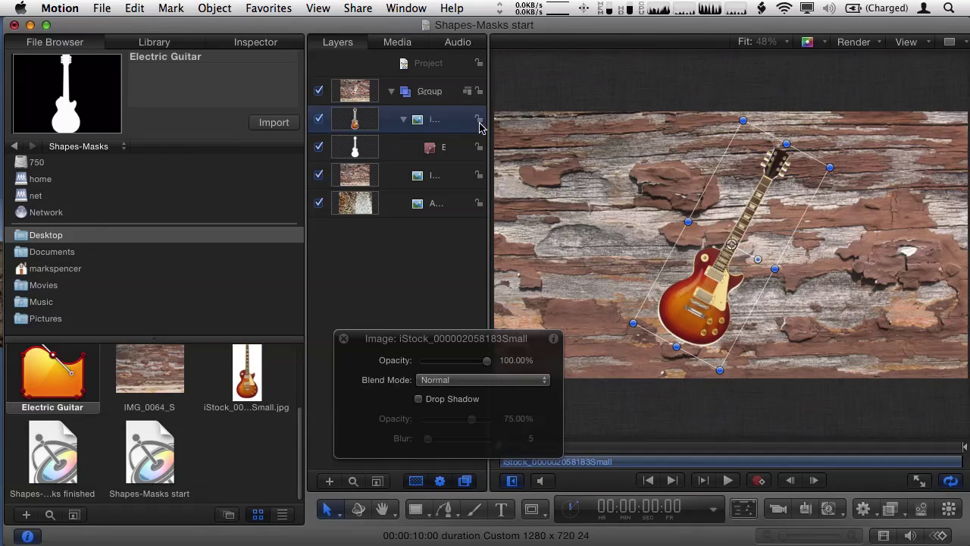
click(464, 147)
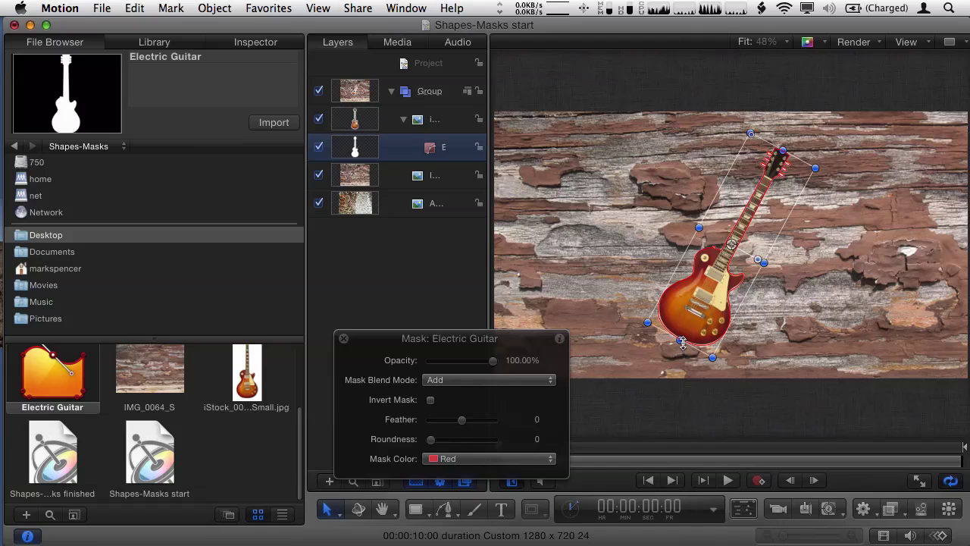
drag(683, 342, 682, 341)
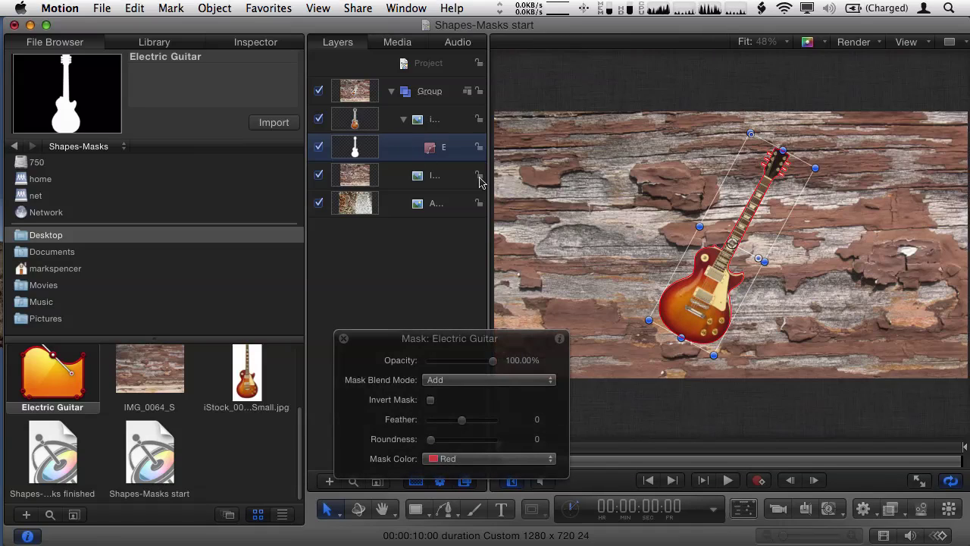
click(436, 126)
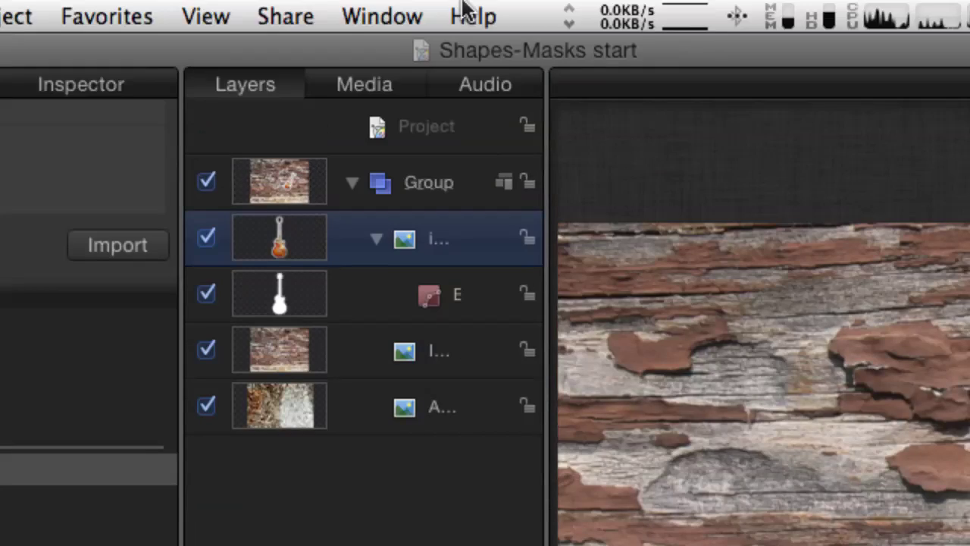
Place a copy of the Electric Guitar shape as its own layer in the Group
drag(430, 297, 437, 195)
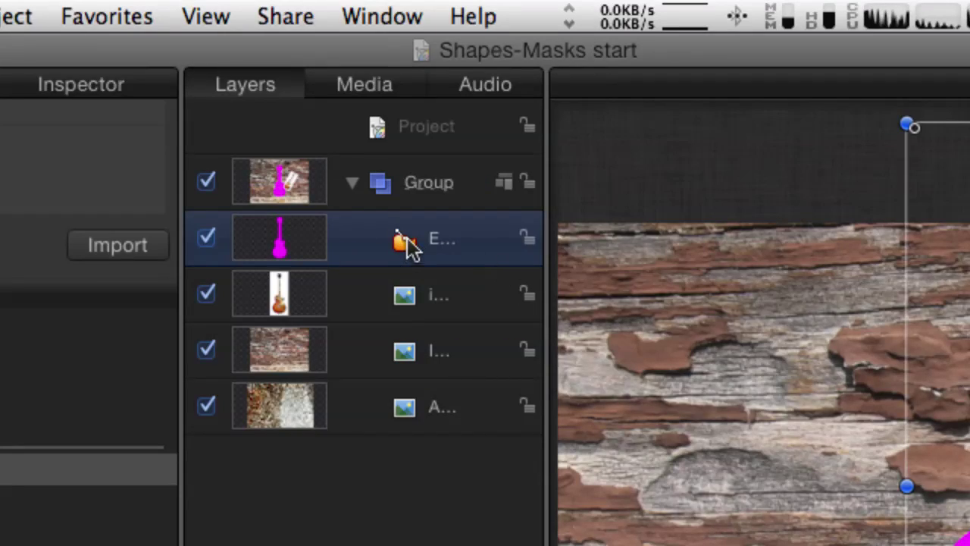
drag(407, 245, 407, 296)
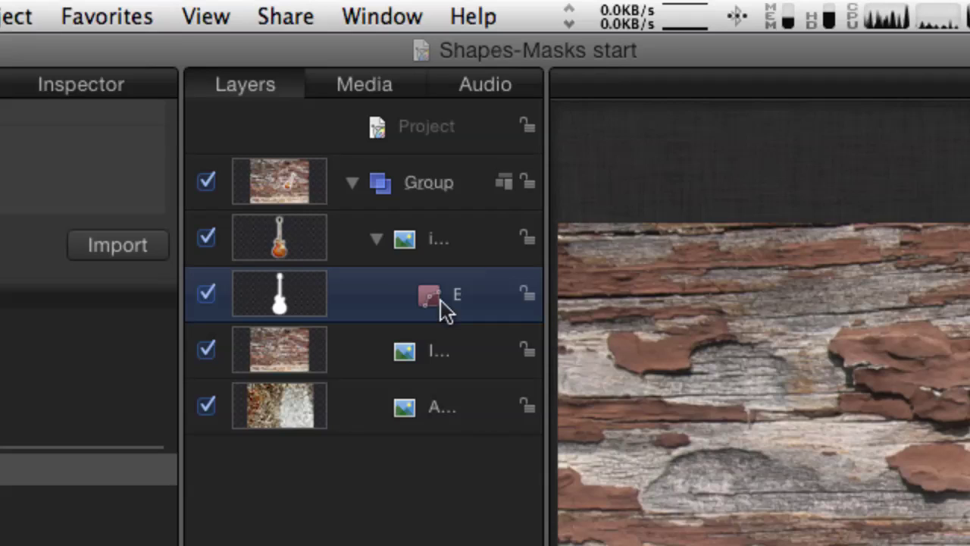
drag(433, 297, 435, 180)
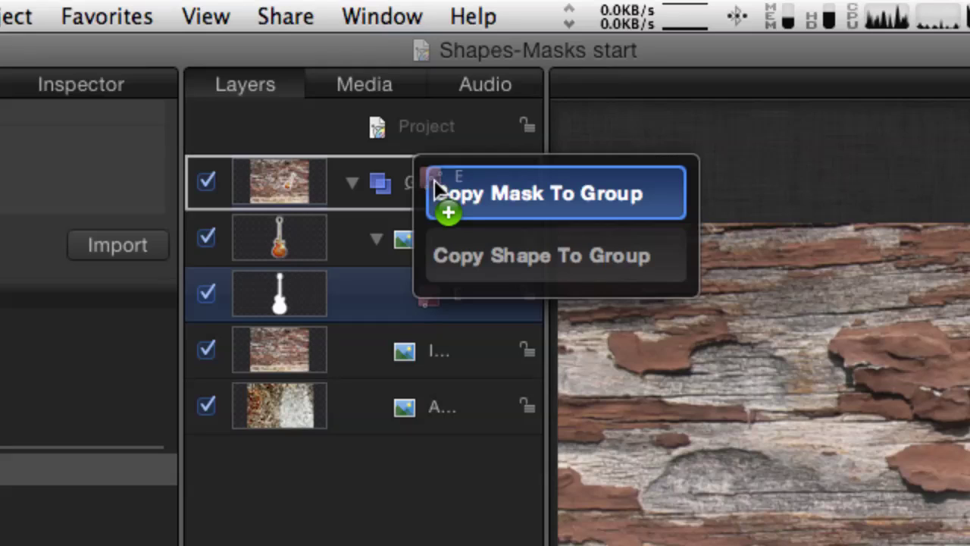
click(515, 261)
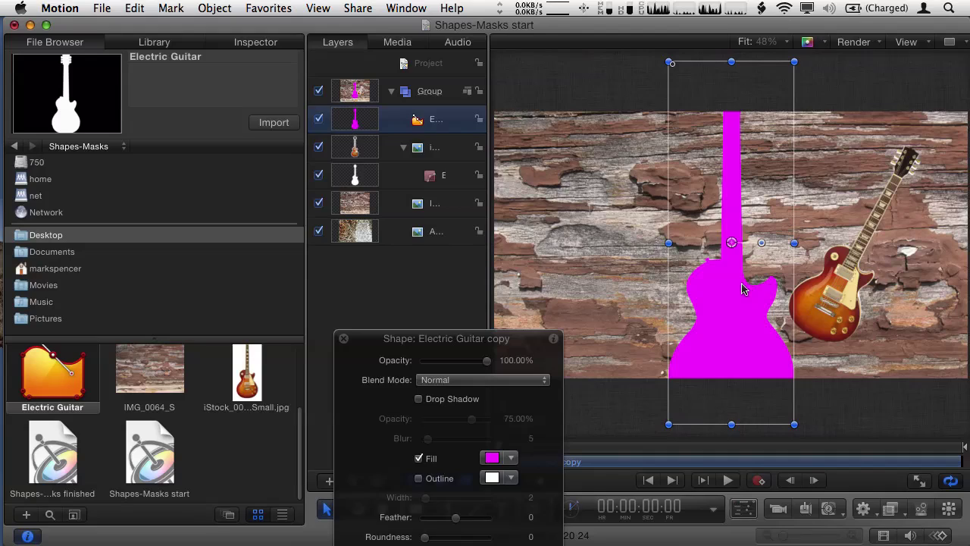
click(421, 148)
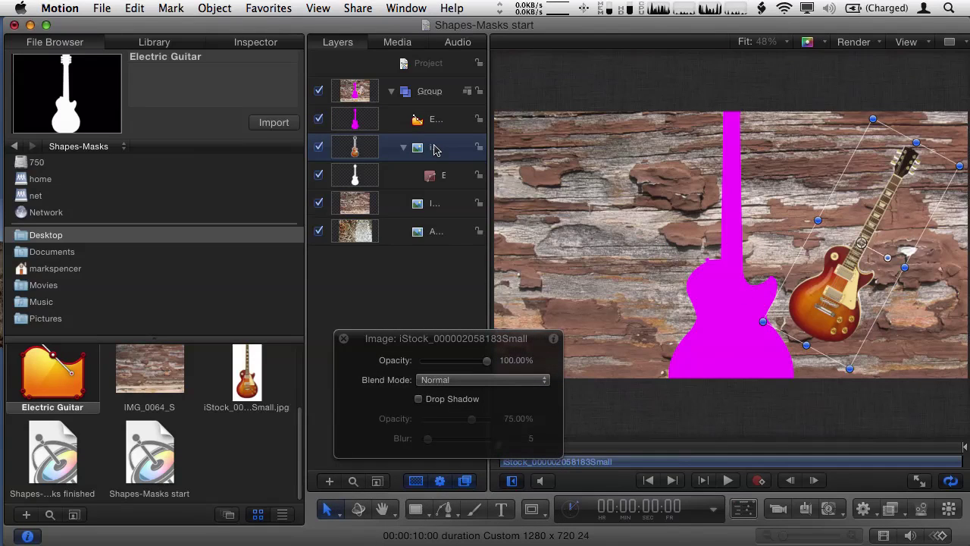
Copy the photo's −28.5° rotation and position onto the magenta guitar shape, scaled to 87.47%
key(super+3)
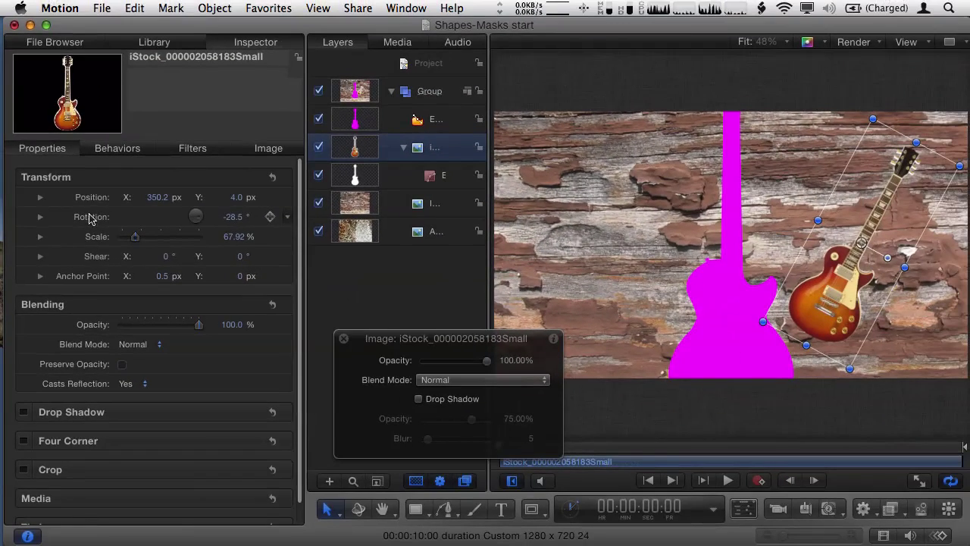
drag(39, 177, 419, 121)
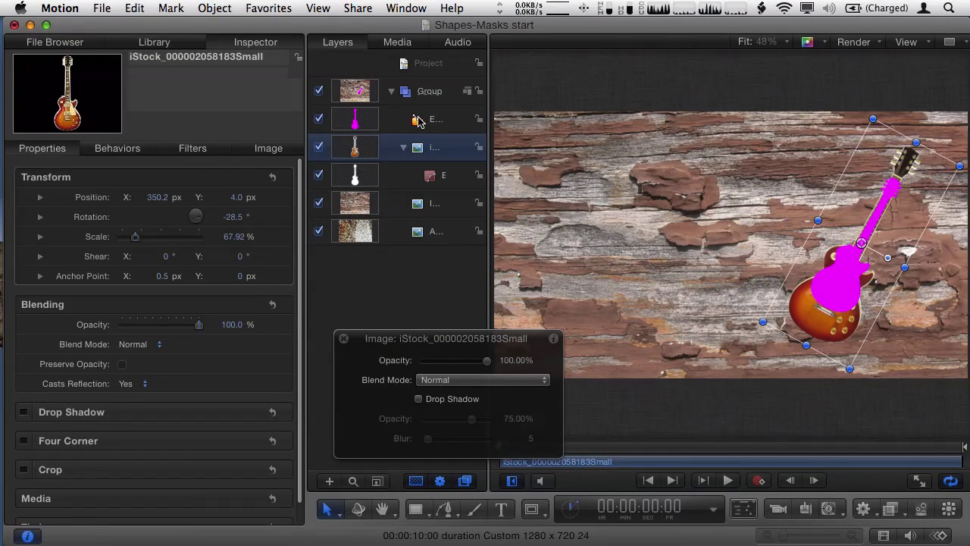
click(433, 121)
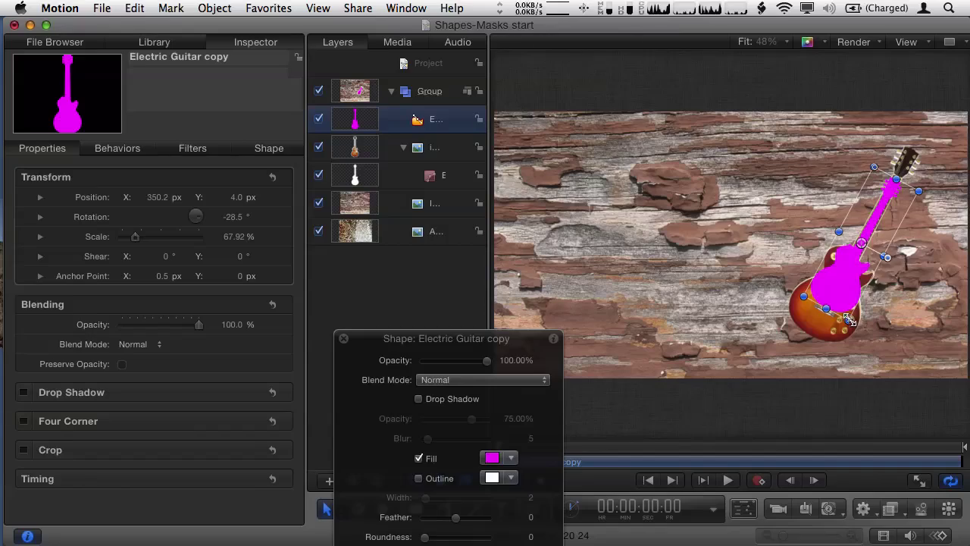
drag(849, 319, 852, 338)
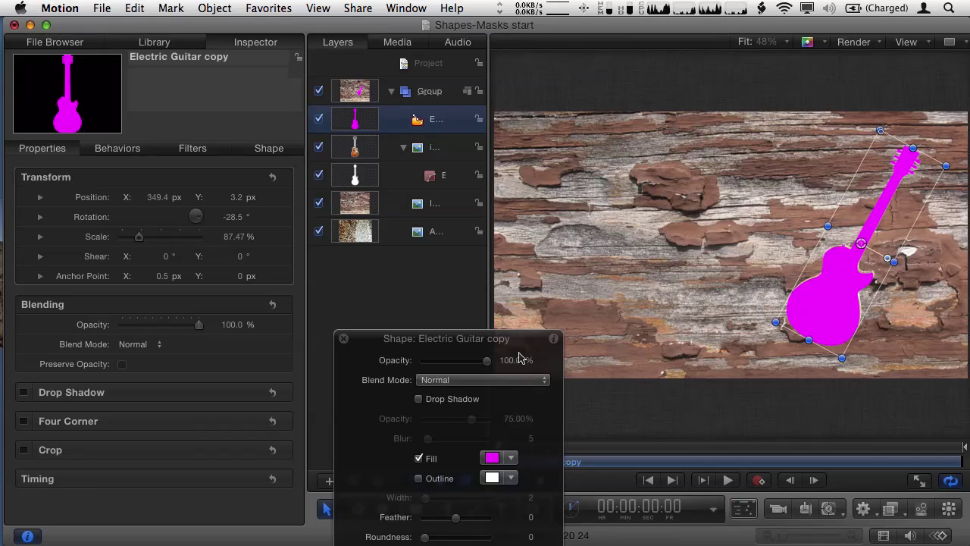
Turn off the guitar shape's fill and give it a magenta outline of width 13
click(419, 479)
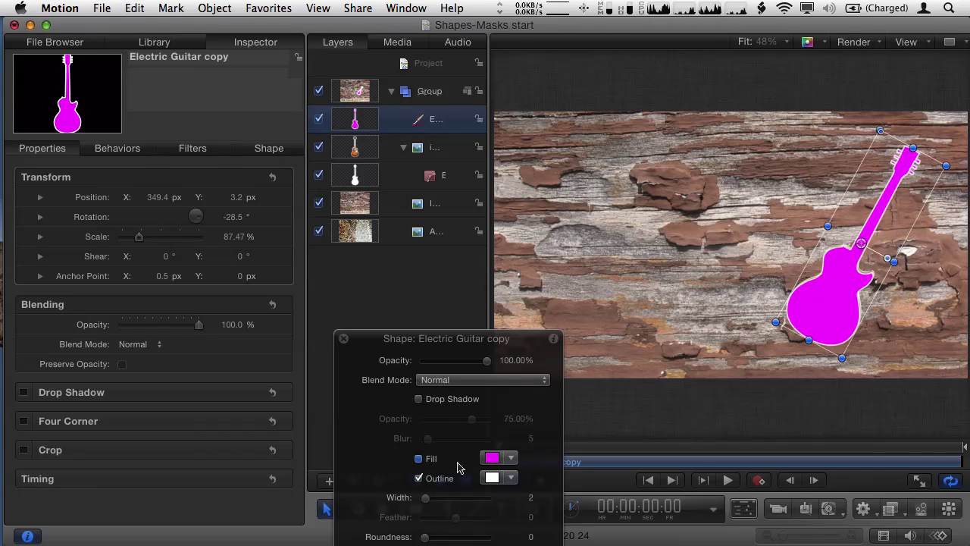
click(419, 459)
drag(494, 468, 493, 477)
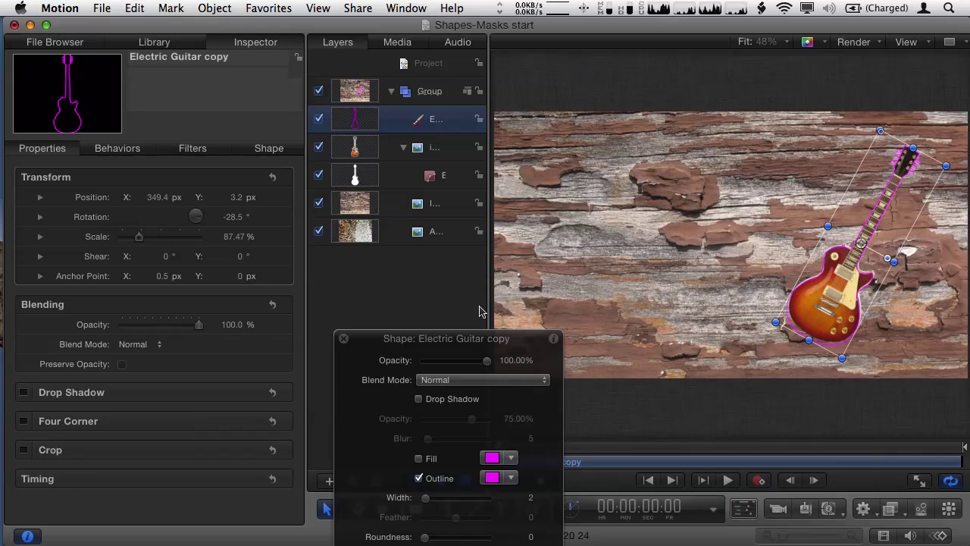
drag(508, 344, 466, 229)
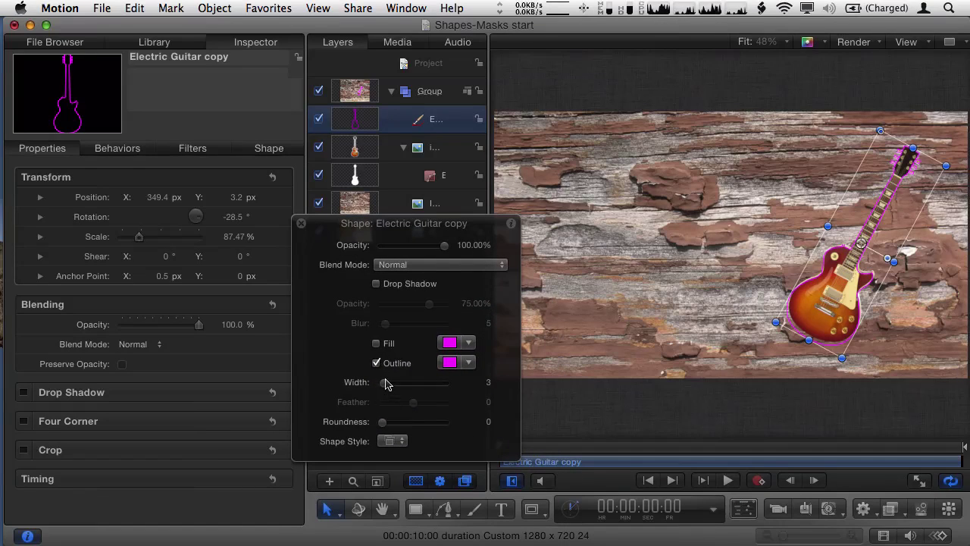
mouse_move(385, 383)
mouse_down()
mouse_move(400, 381)
mouse_move(391, 384)
mouse_up()
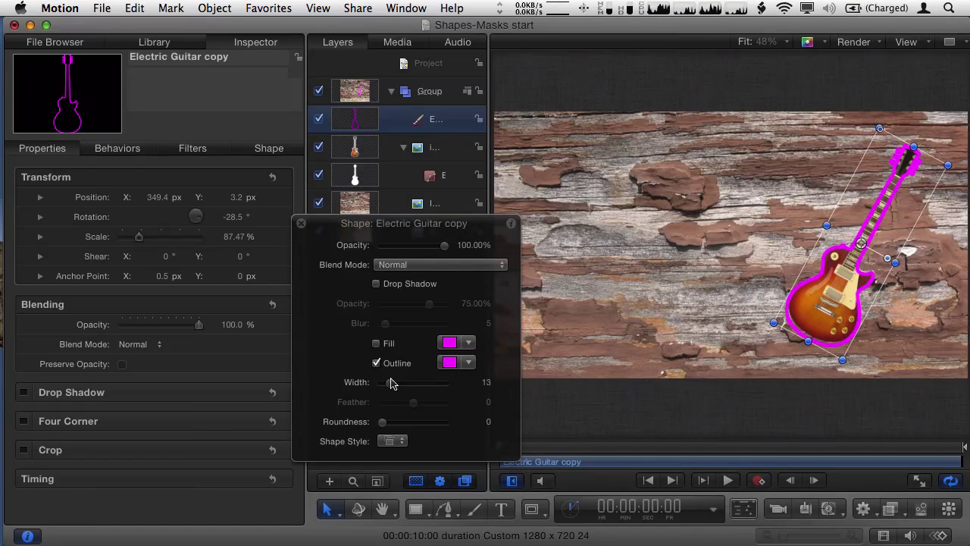
Zoom the canvas to 66%, nudge the outline up and right, and select the whole group
key(super+equal)
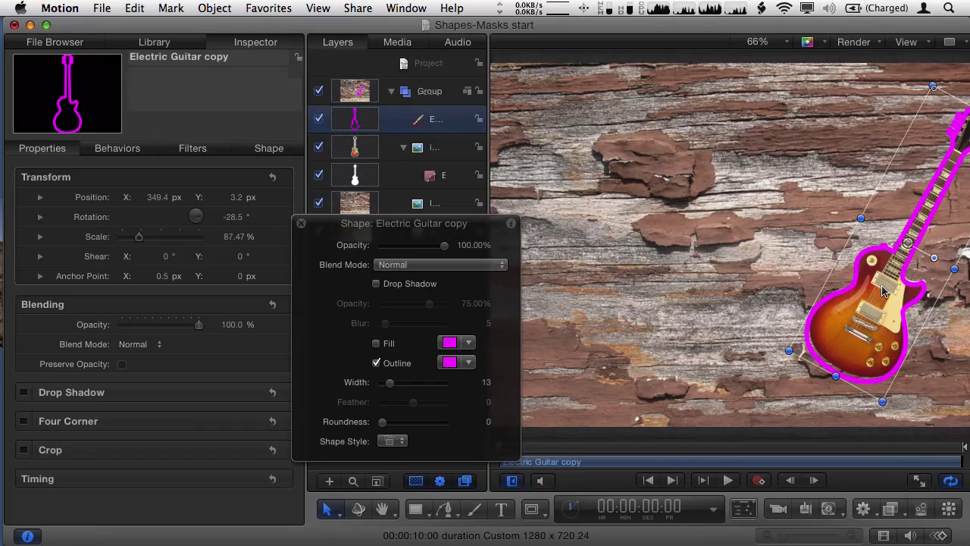
key(Up)
key(Up)
key(Up)
key(Up)
key(Up)
key(Up)
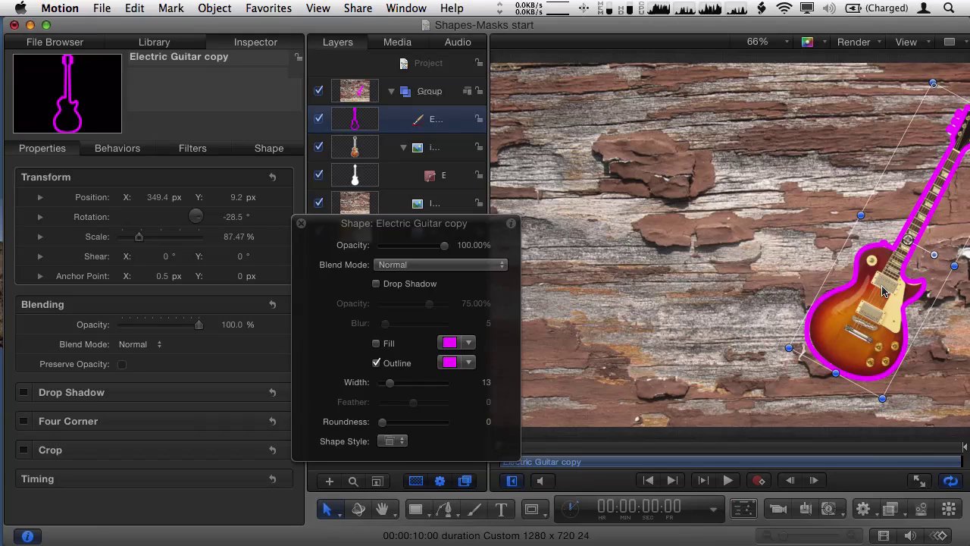
key(Right)
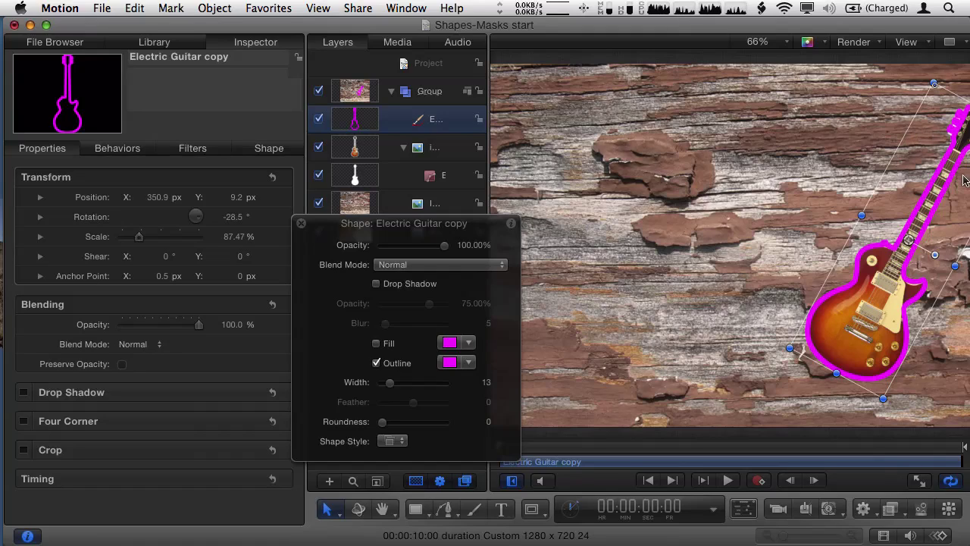
click(430, 92)
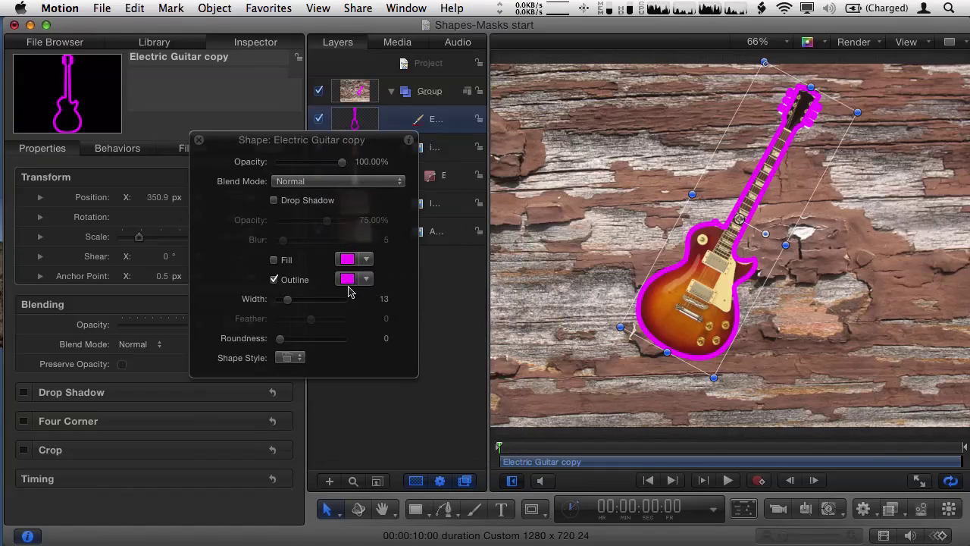
Apply the Light > Light Streak 01 shape style to the guitar outline
click(295, 357)
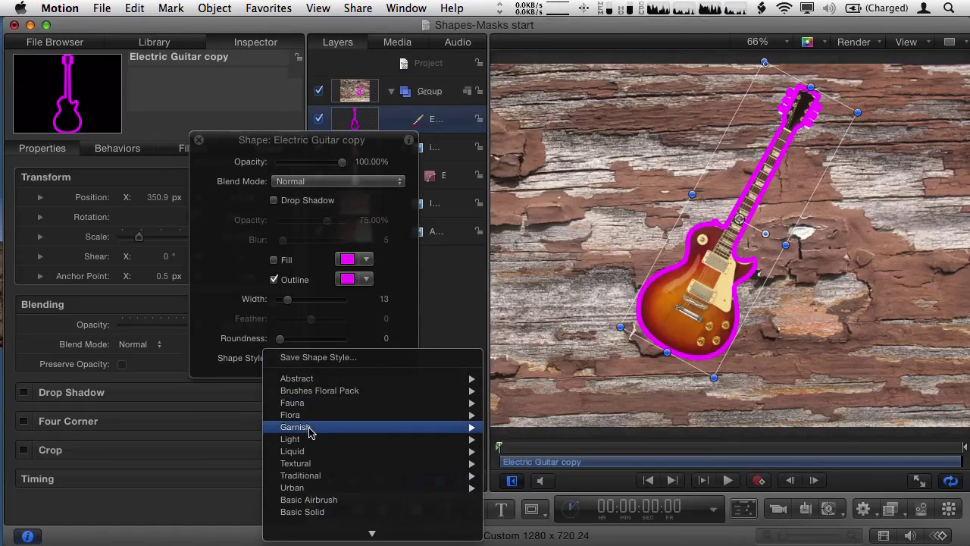
mouse_move(314, 441)
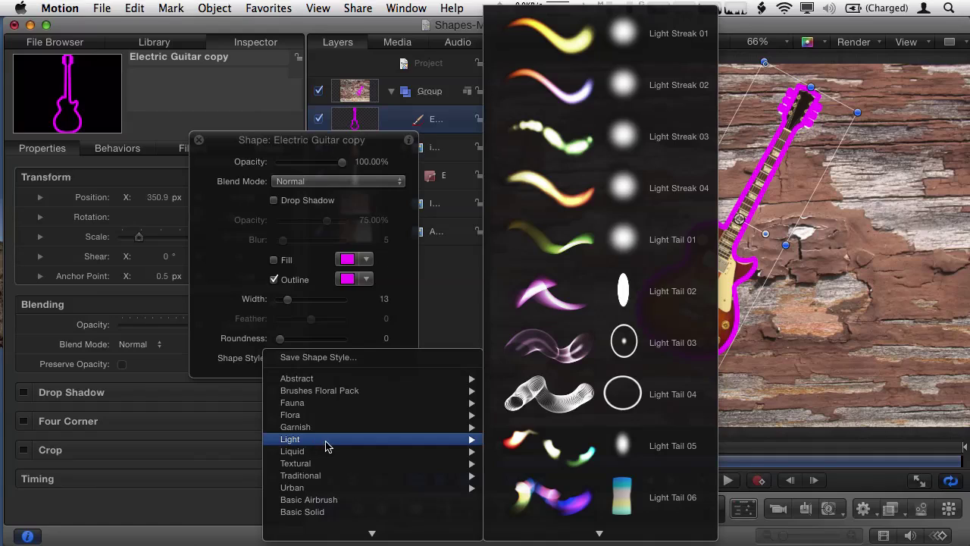
click(604, 42)
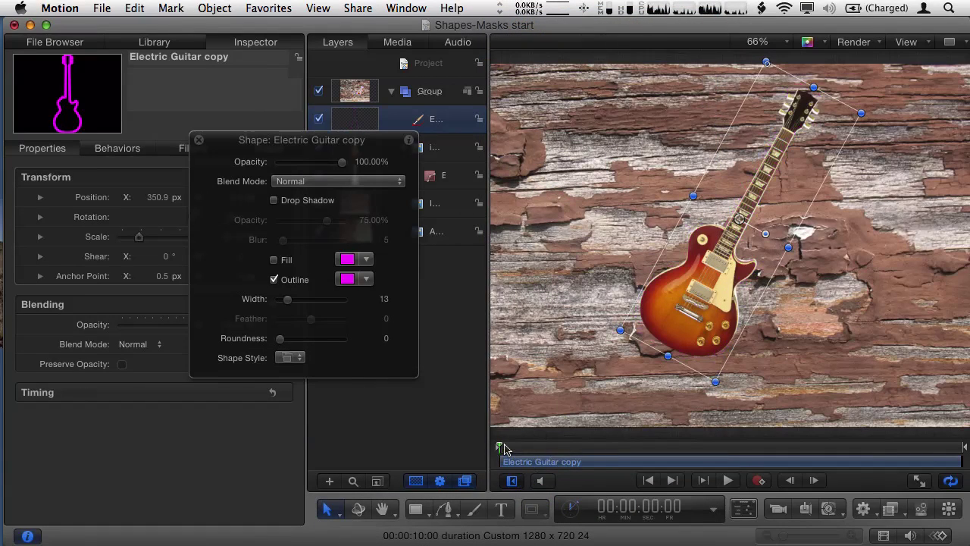
Preview the streak, stop near 2:01, set the play range out there, and replay
key(space)
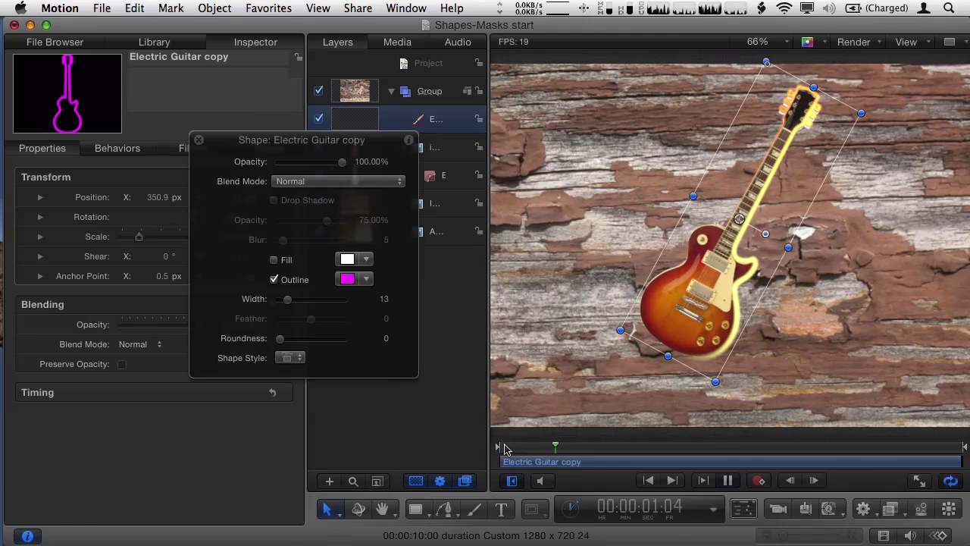
click(594, 449)
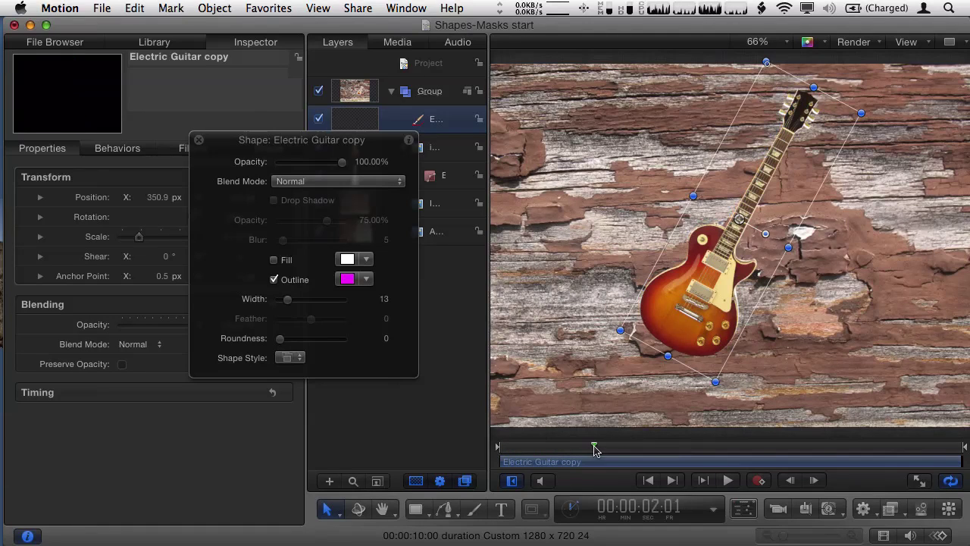
key(alt+super+o)
key(space)
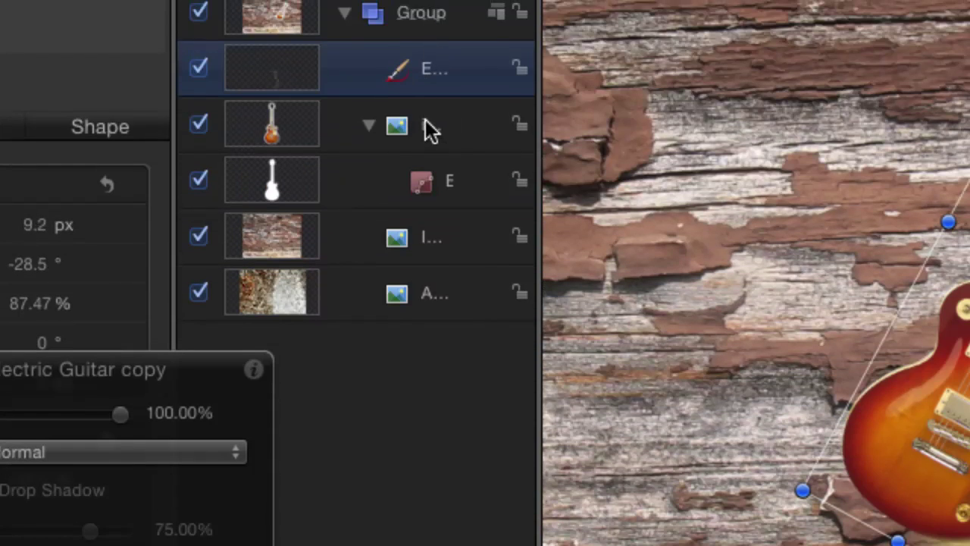
click(430, 130)
Open and dismiss the mask types list, then show the Bezier/B-Spline drawing tool choices
click(652, 482)
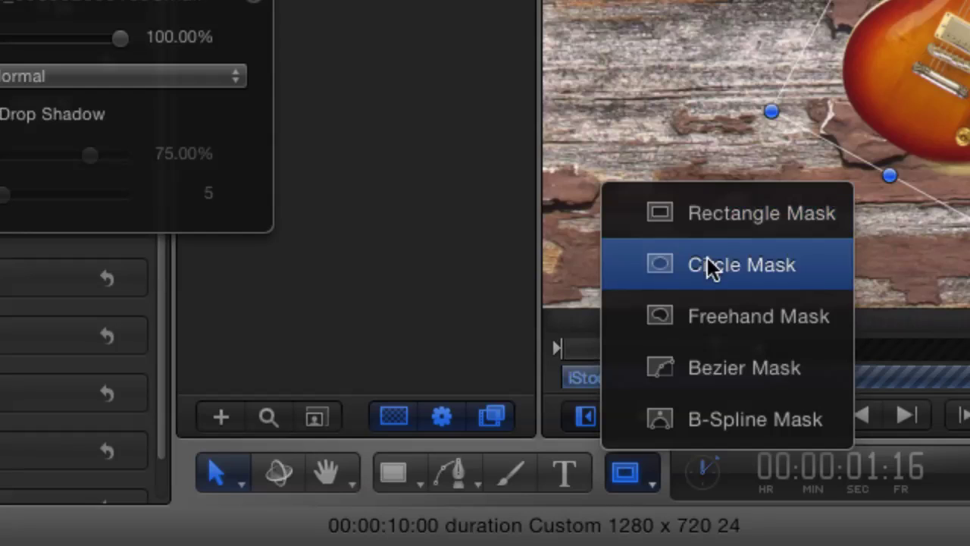
click(373, 309)
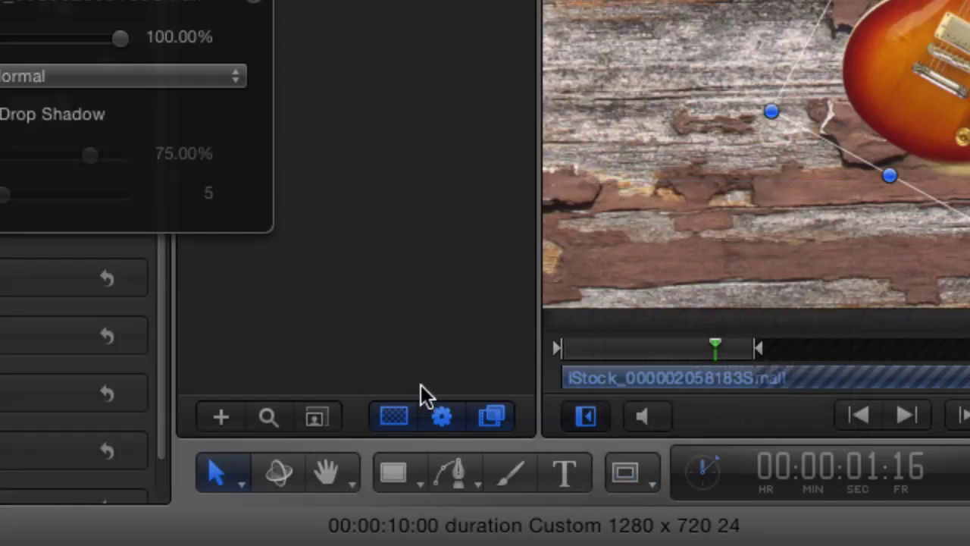
click(453, 476)
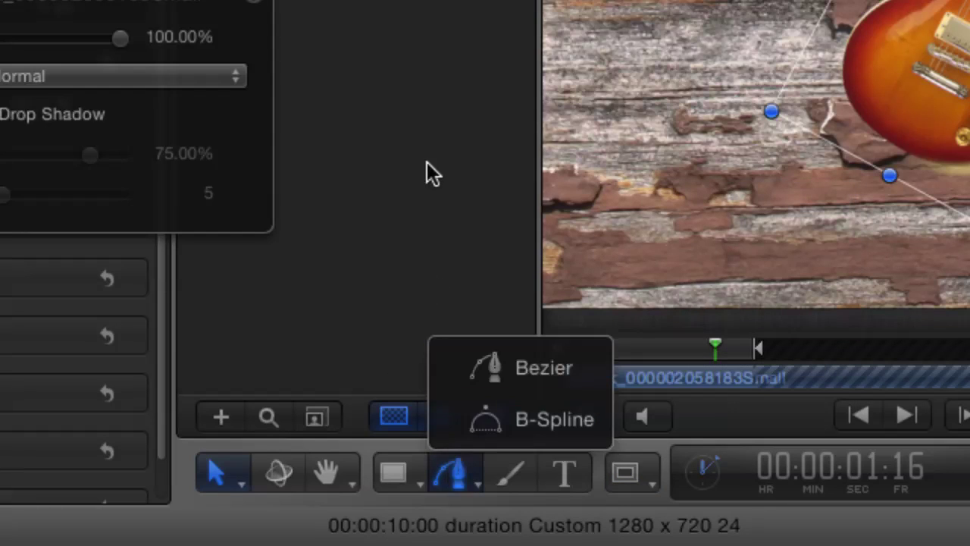